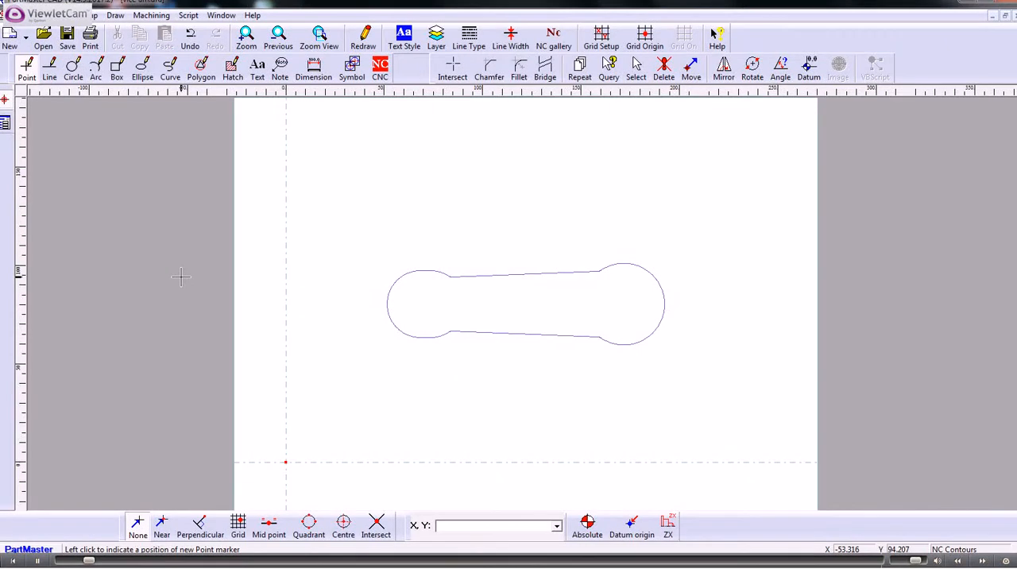
Set the NC datum at the centre of the outline's larger rounded end.
{"action": "left_click", "coordinate": [381, 68]}
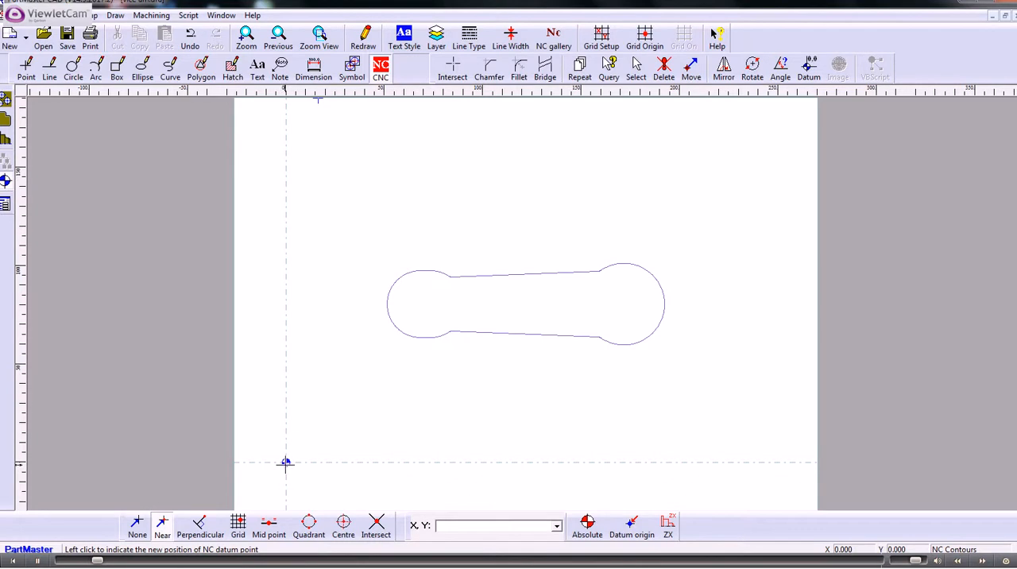
{"action": "left_click", "coordinate": [5, 182]}
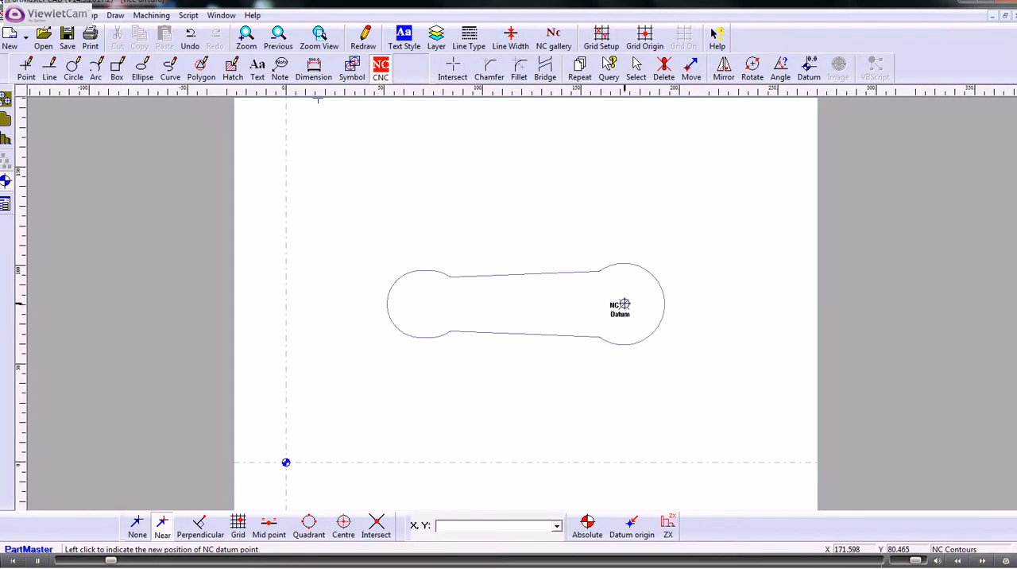
{"action": "left_click", "coordinate": [624, 303]}
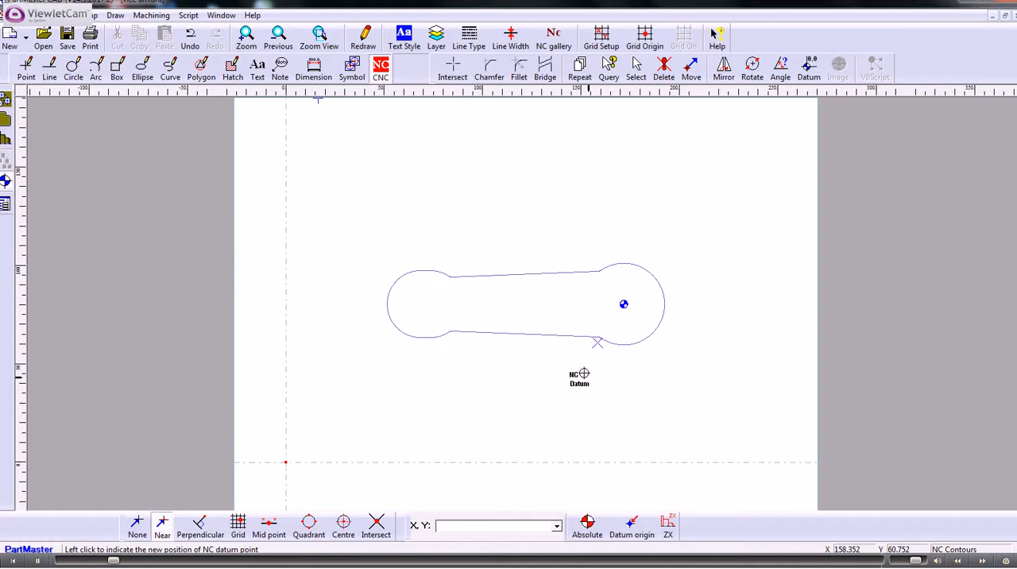
Create a closed NC contour from the arm outline, starting on the lower line near the larger end, with Z surface 0 and depth 20 mm.
{"action": "left_click", "coordinate": [6, 120]}
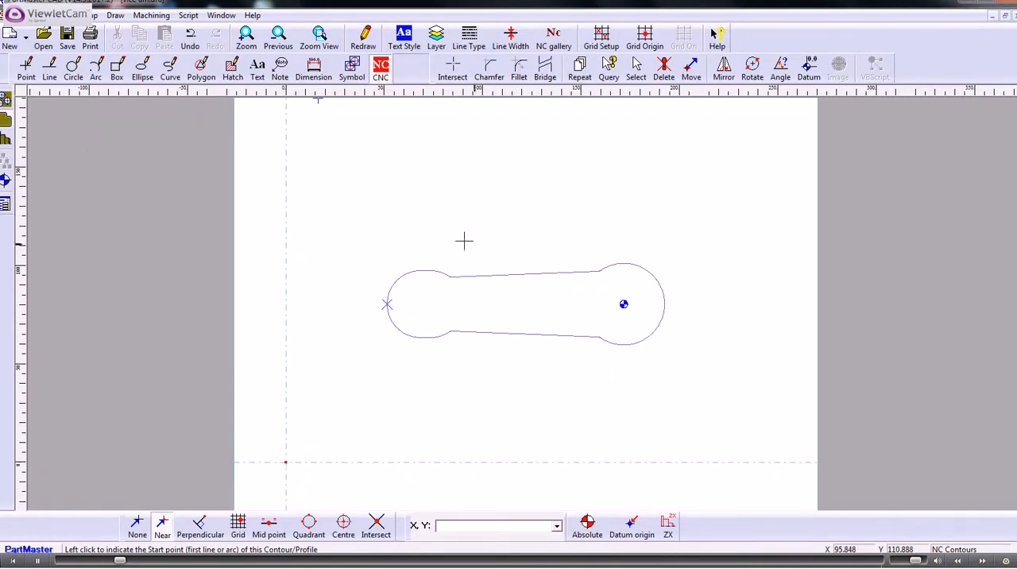
{"action": "left_click", "coordinate": [586, 336]}
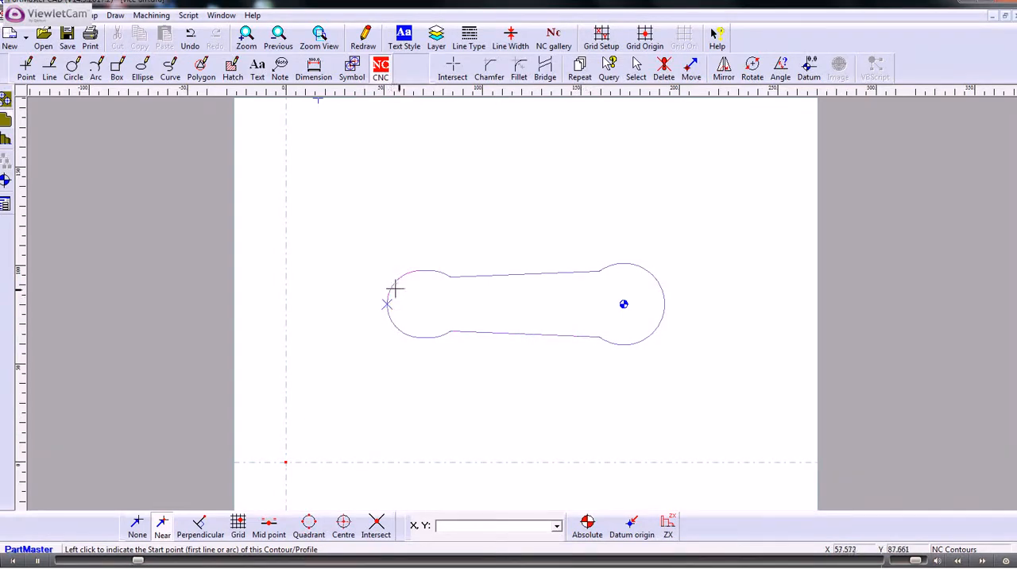
{"action": "left_click", "coordinate": [591, 337]}
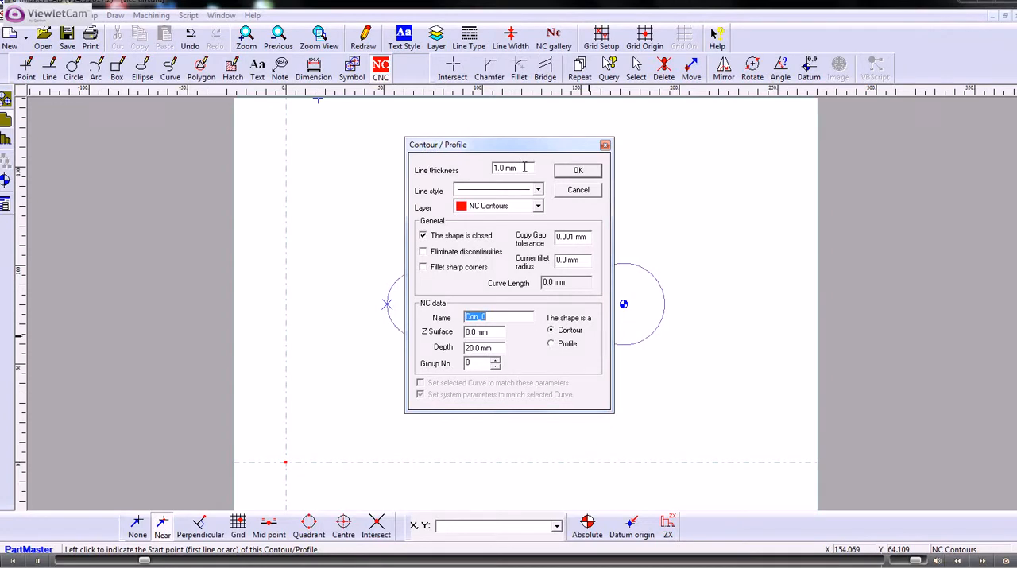
{"action": "left_click_drag", "start_coordinate": [525, 167], "coordinate": [468, 171]}
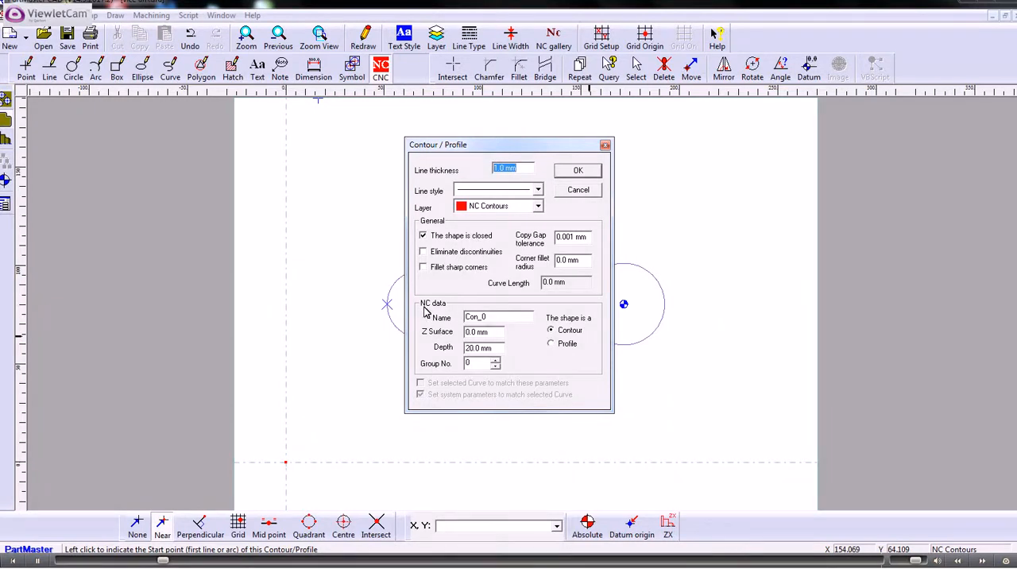
{"action": "double_click", "coordinate": [476, 318]}
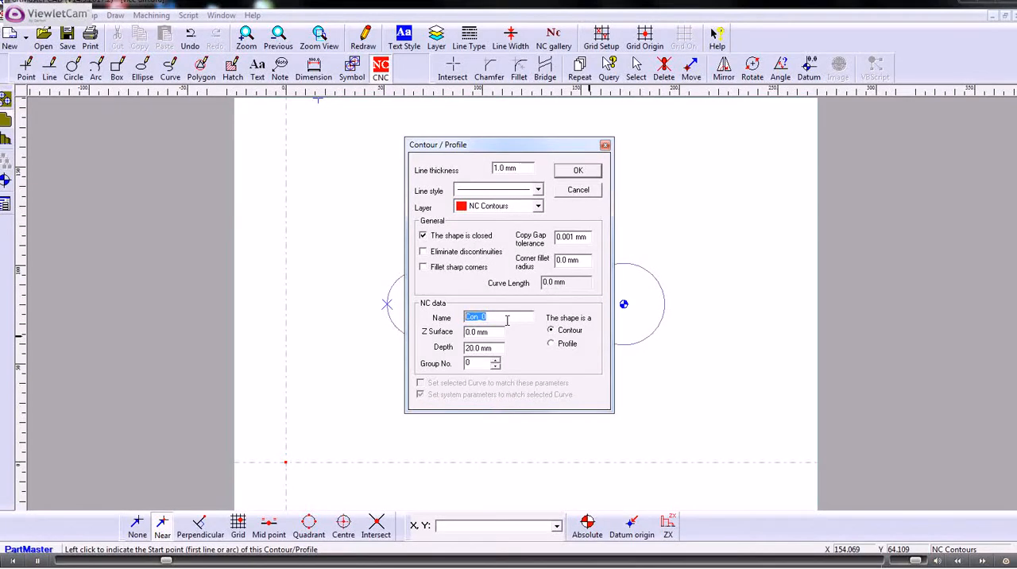
{"action": "left_click_drag", "start_coordinate": [492, 332], "coordinate": [458, 333]}
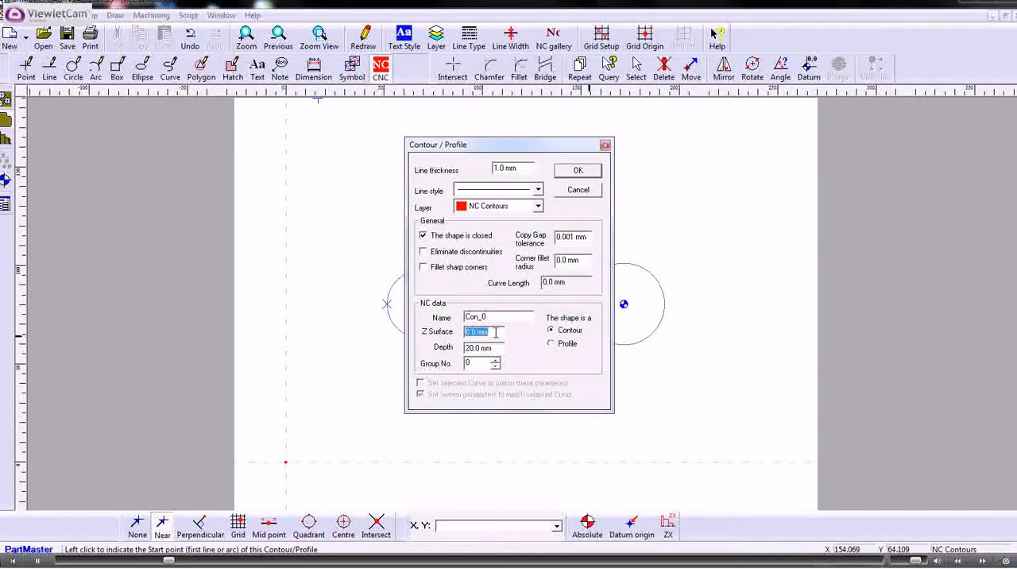
{"action": "left_click_drag", "start_coordinate": [495, 349], "coordinate": [455, 349]}
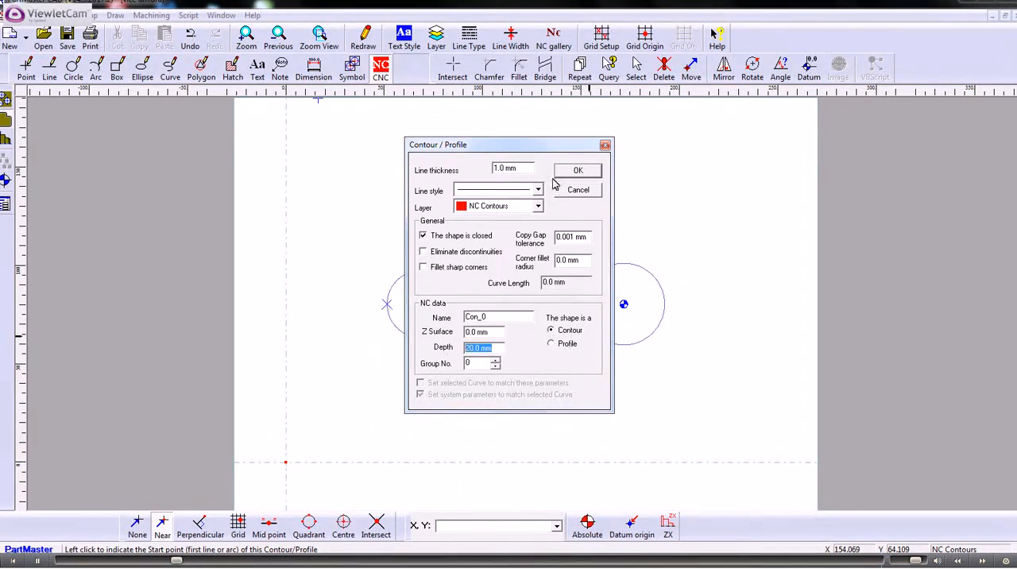
{"action": "left_click", "coordinate": [577, 173]}
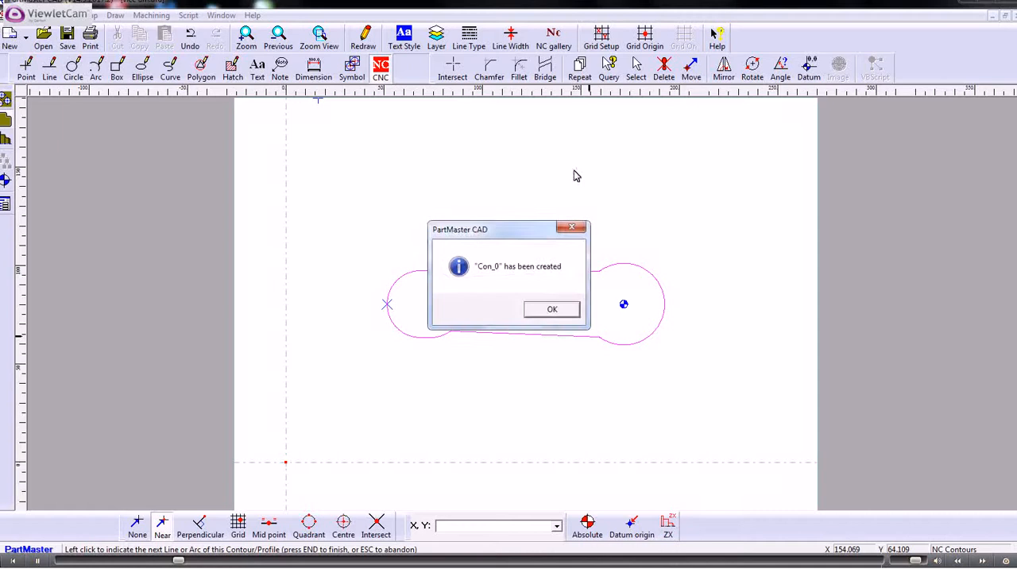
{"action": "left_click", "coordinate": [553, 311]}
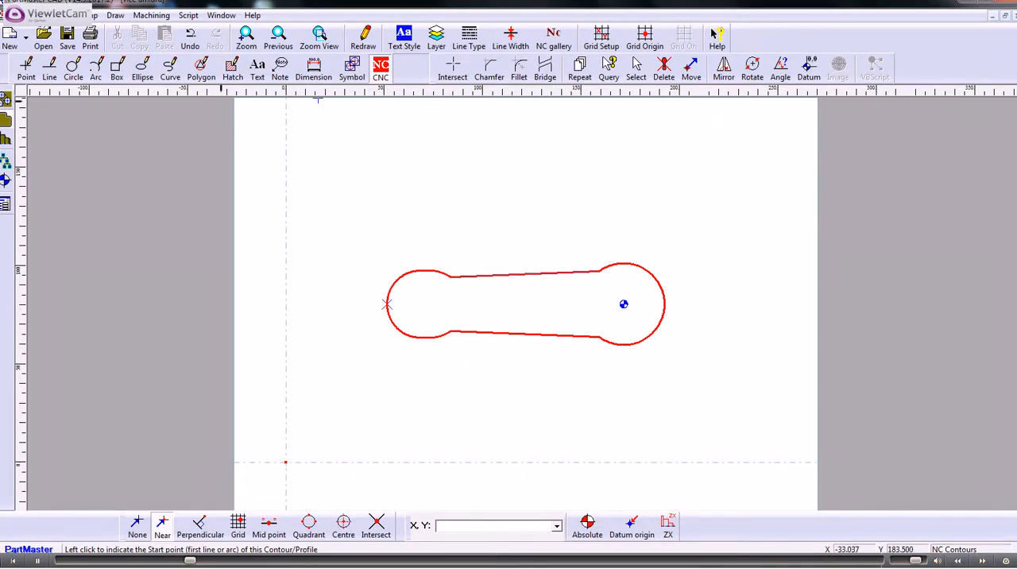
Save the drawing under the new name "vice 2".
{"action": "left_click", "coordinate": [12, 15]}
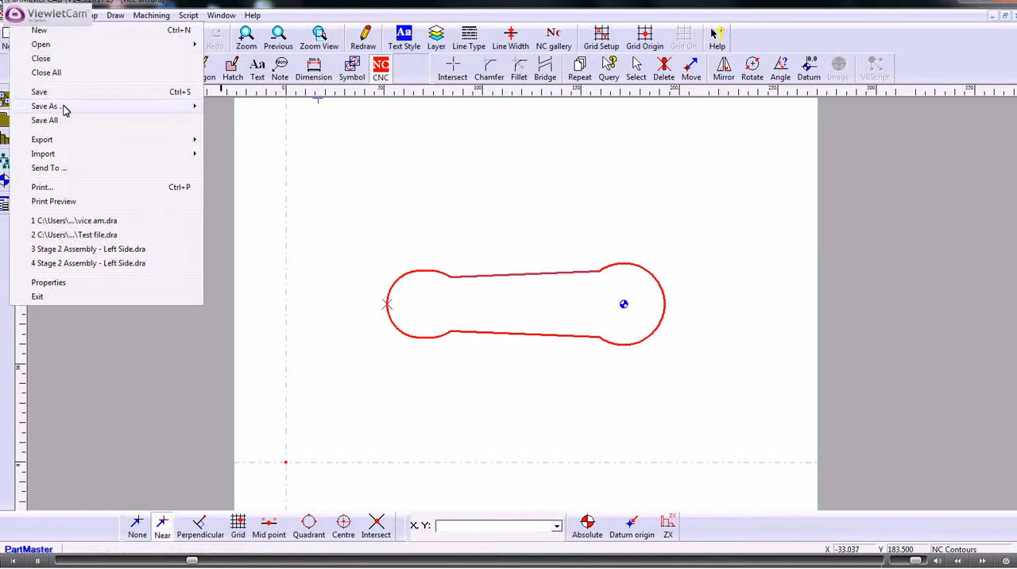
{"action": "mouse_move", "coordinate": [66, 109]}
{"action": "left_click", "coordinate": [238, 105]}
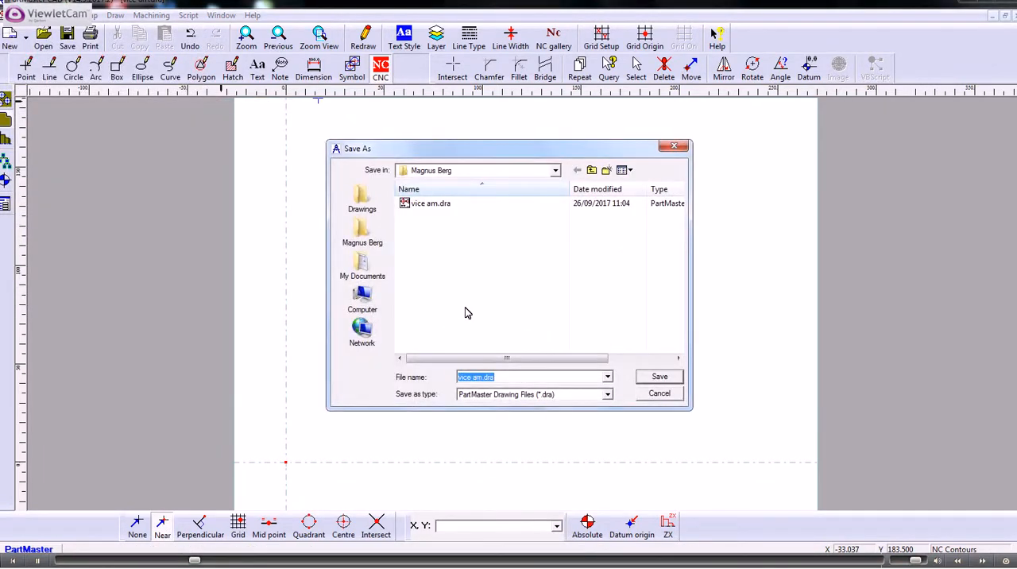
{"action": "type", "text": "vice 2"}
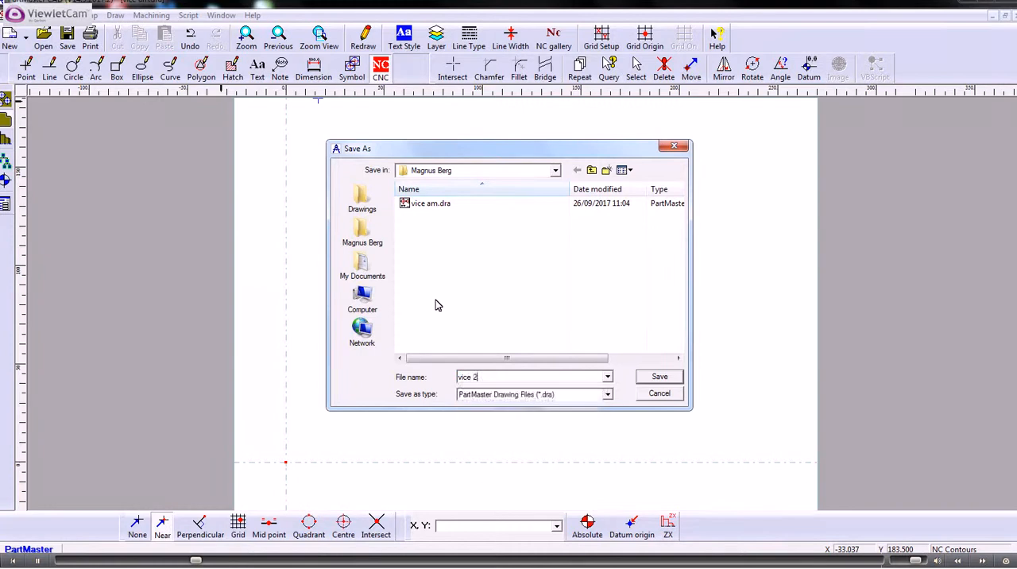
{"action": "left_click", "coordinate": [659, 377]}
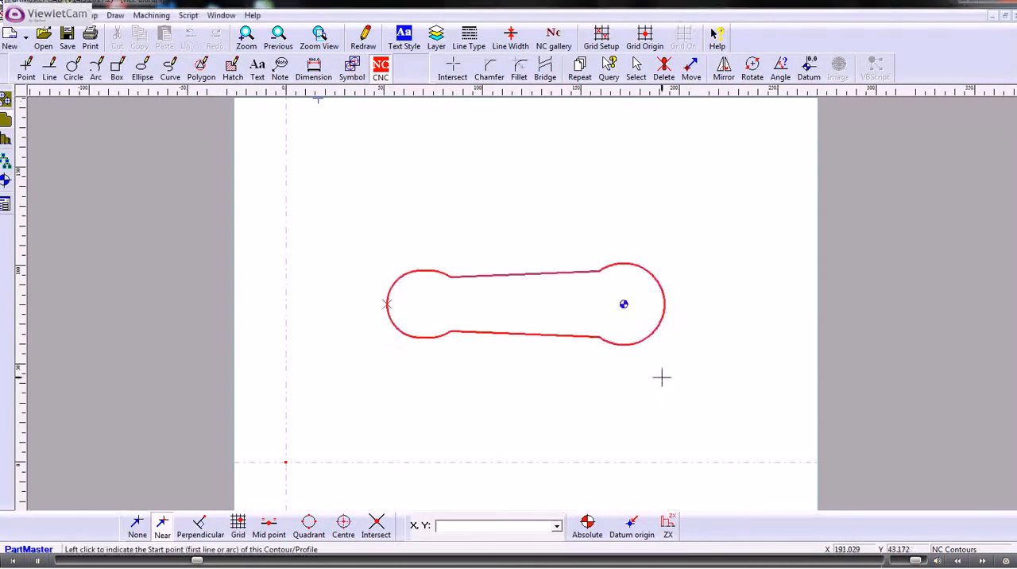
Transfer the contour to the Milling Module and accept the machine setup after reviewing its tool change, home, clearplane and feed change heights.
{"action": "left_click", "coordinate": [154, 17]}
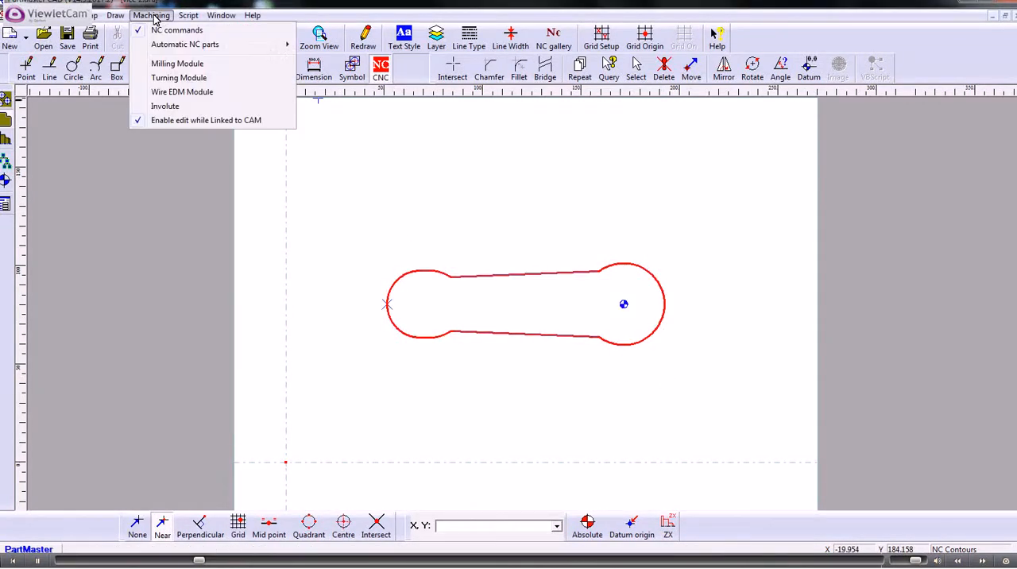
{"action": "left_click", "coordinate": [162, 64]}
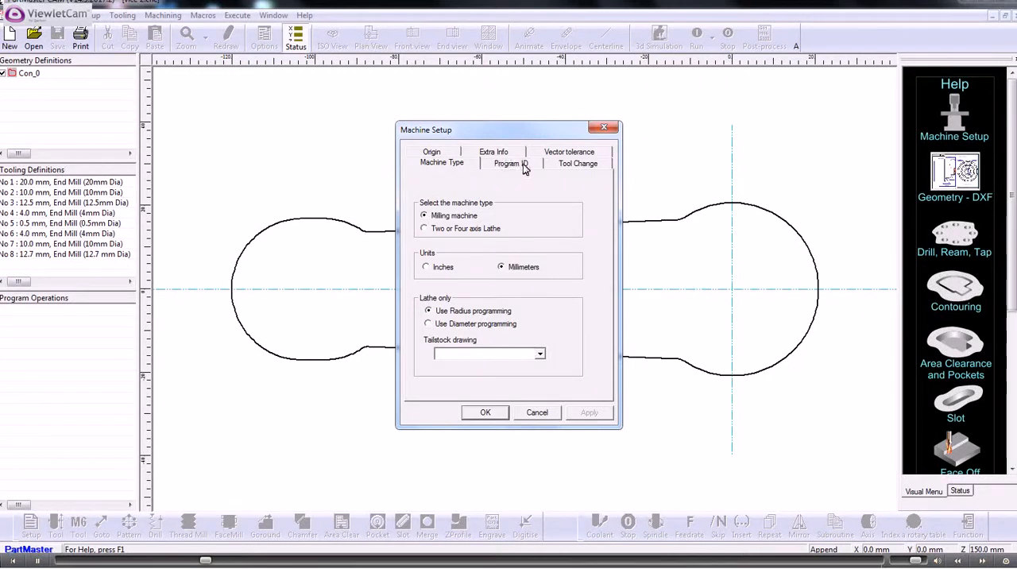
{"action": "left_click", "coordinate": [562, 165]}
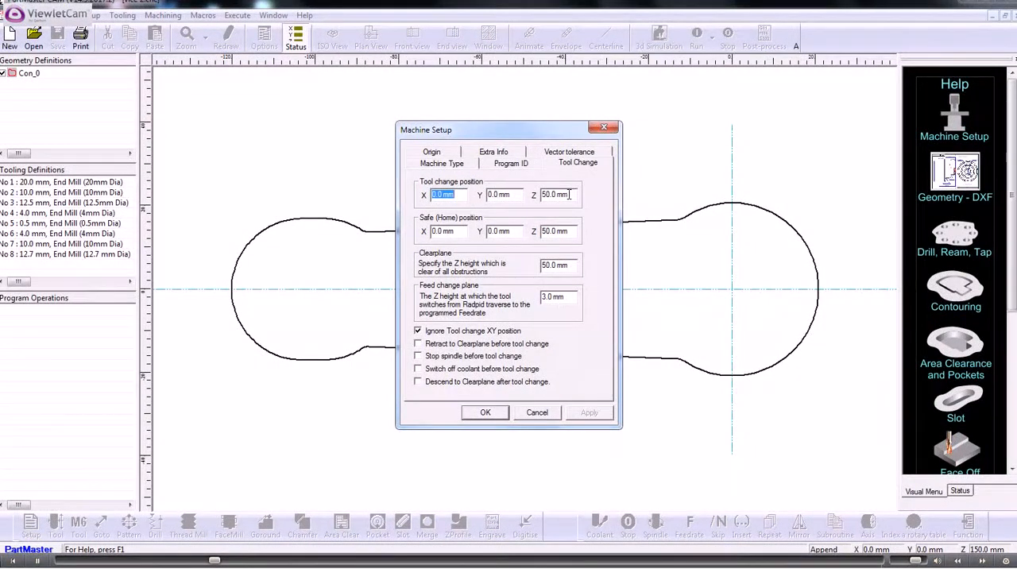
{"action": "left_click_drag", "start_coordinate": [569, 194], "coordinate": [535, 196]}
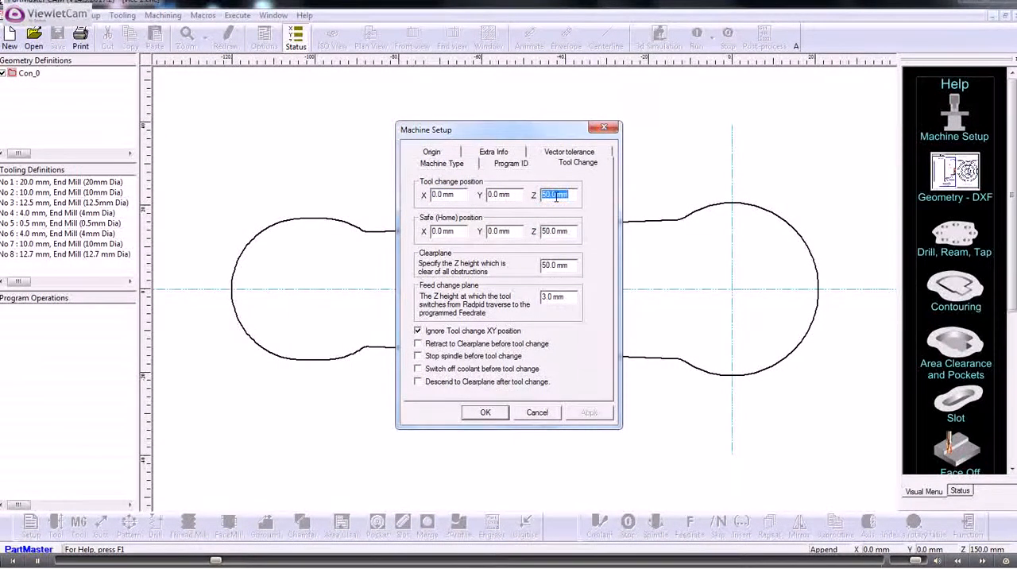
{"action": "left_click_drag", "start_coordinate": [569, 235], "coordinate": [534, 236]}
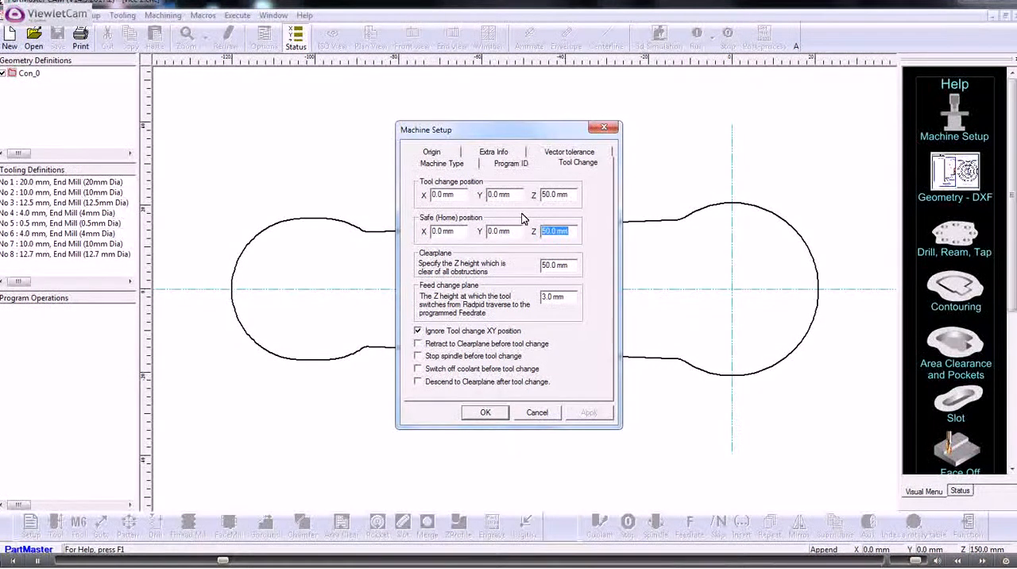
{"action": "left_click_drag", "start_coordinate": [576, 194], "coordinate": [538, 192]}
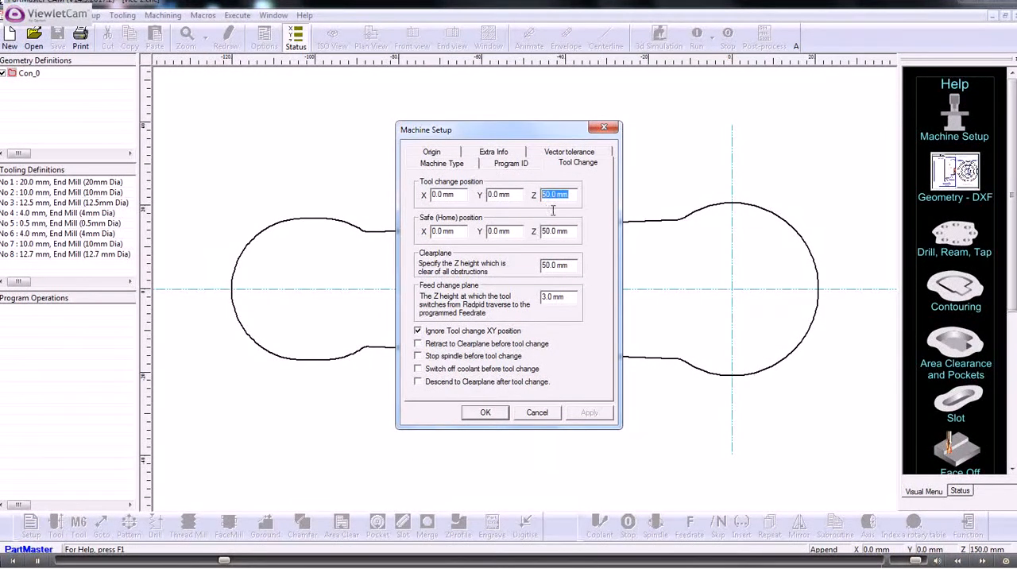
{"action": "left_click_drag", "start_coordinate": [576, 231], "coordinate": [522, 231]}
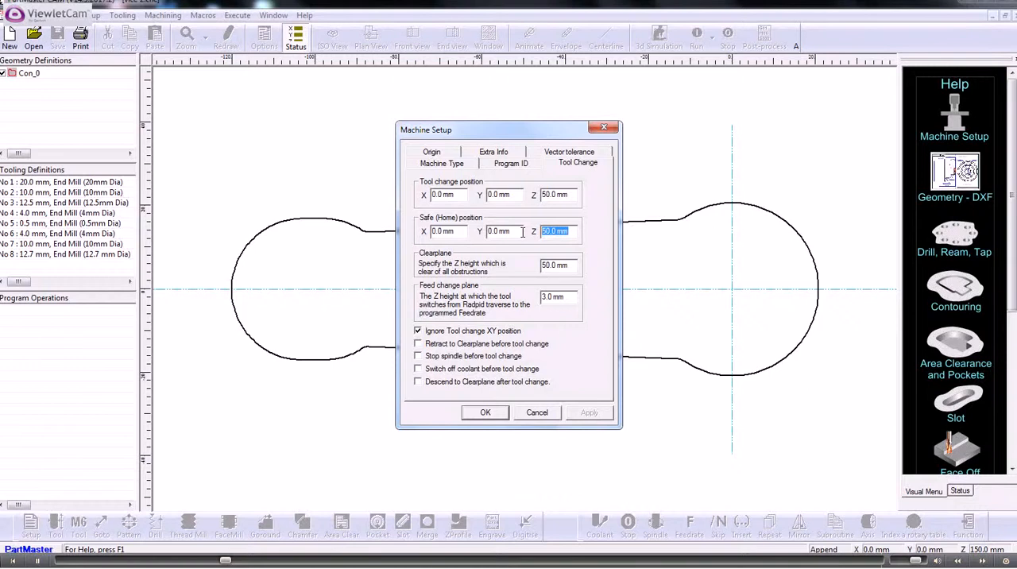
{"action": "left_click_drag", "start_coordinate": [574, 265], "coordinate": [525, 268]}
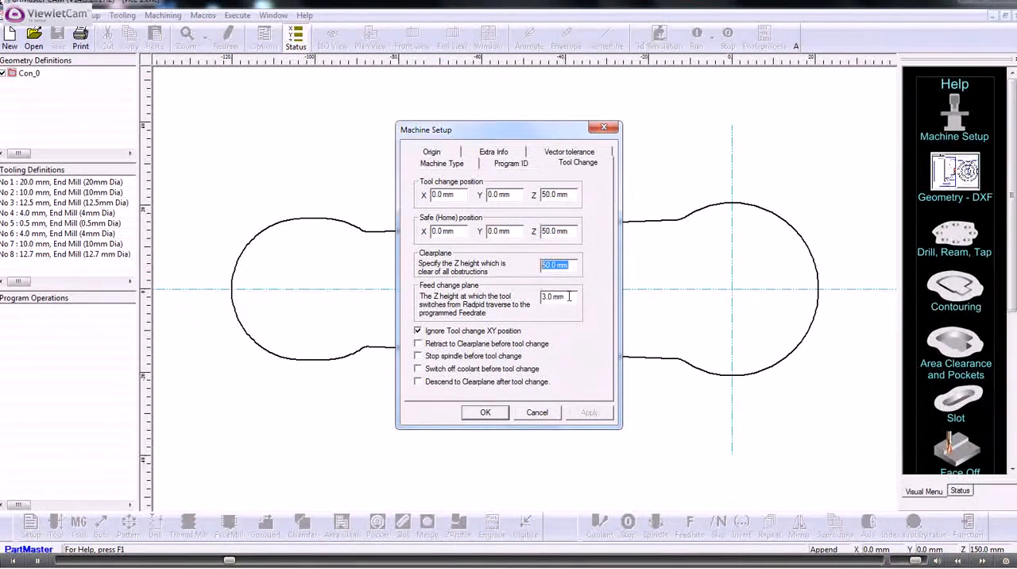
{"action": "left_click_drag", "start_coordinate": [569, 296], "coordinate": [529, 298]}
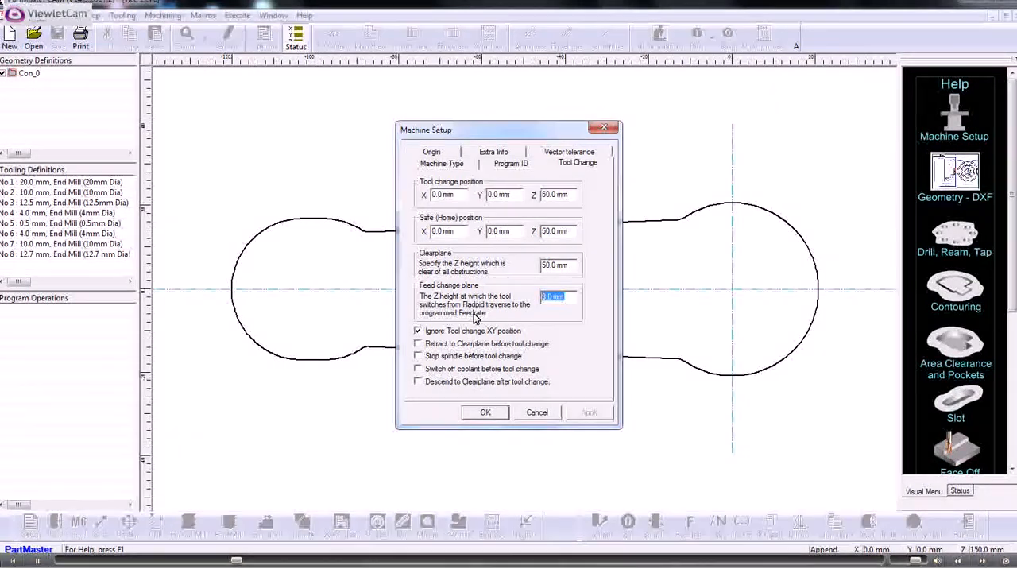
{"action": "left_click", "coordinate": [482, 412]}
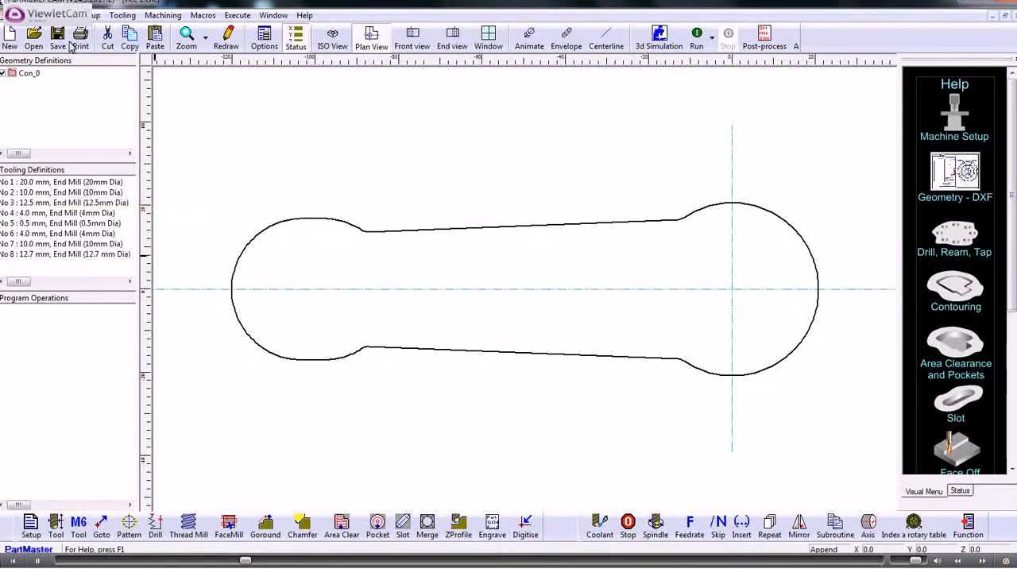
Check the automatic toolfile saving and reloading options in the user preferences.
{"action": "left_click", "coordinate": [89, 15]}
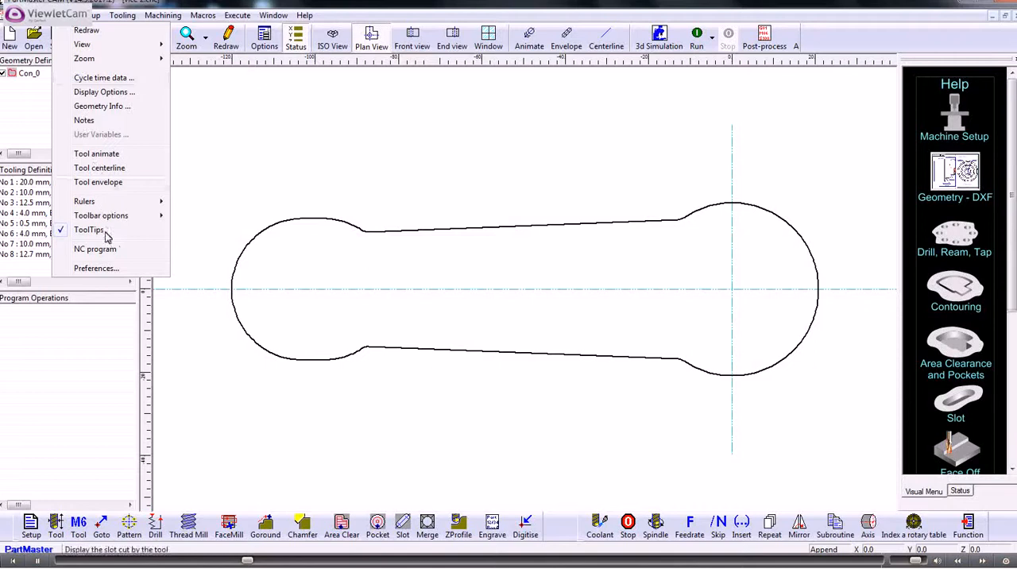
{"action": "left_click", "coordinate": [116, 270]}
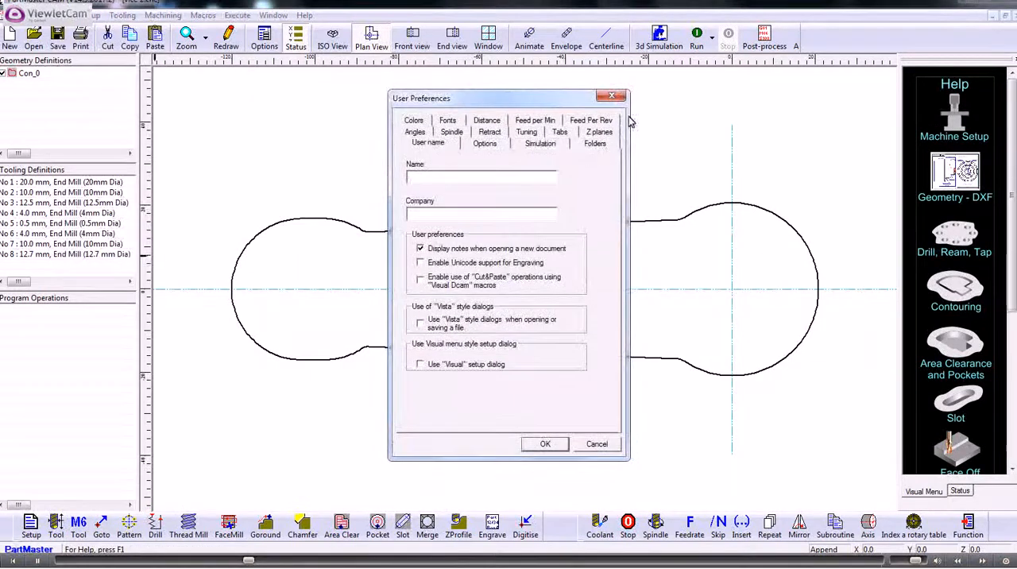
{"action": "left_click", "coordinate": [502, 146]}
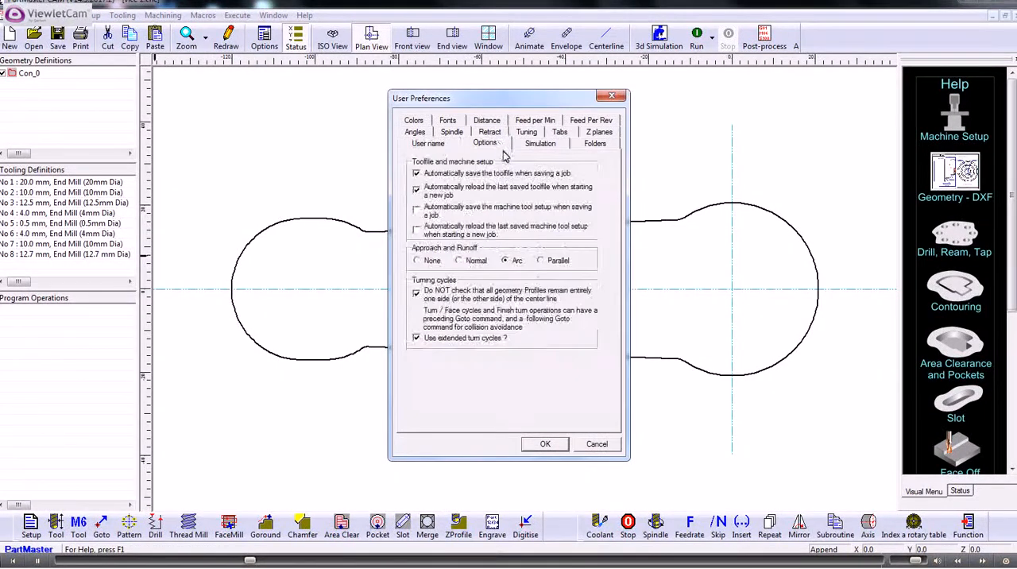
{"action": "left_click", "coordinate": [416, 173]}
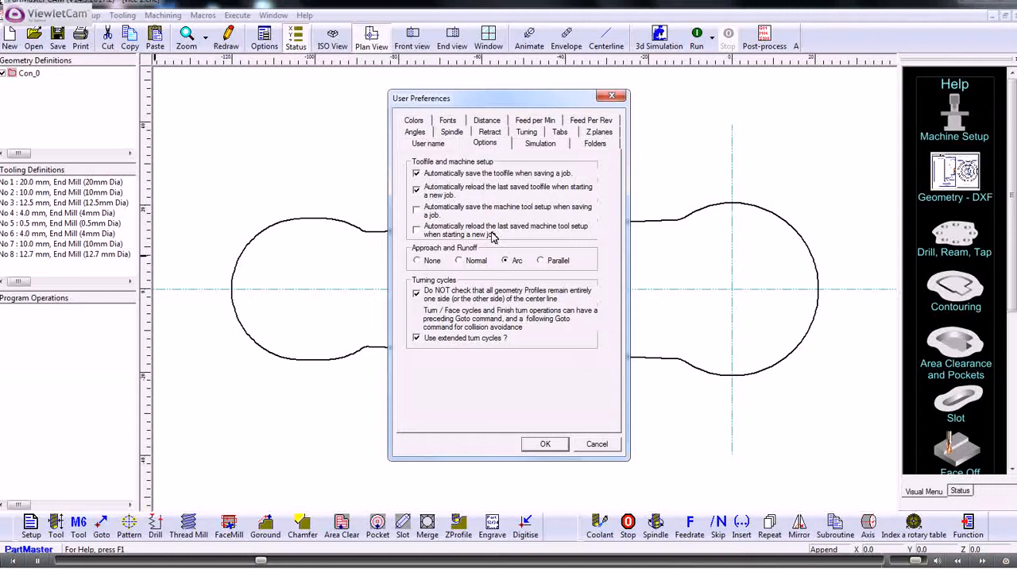
{"action": "left_click", "coordinate": [549, 443]}
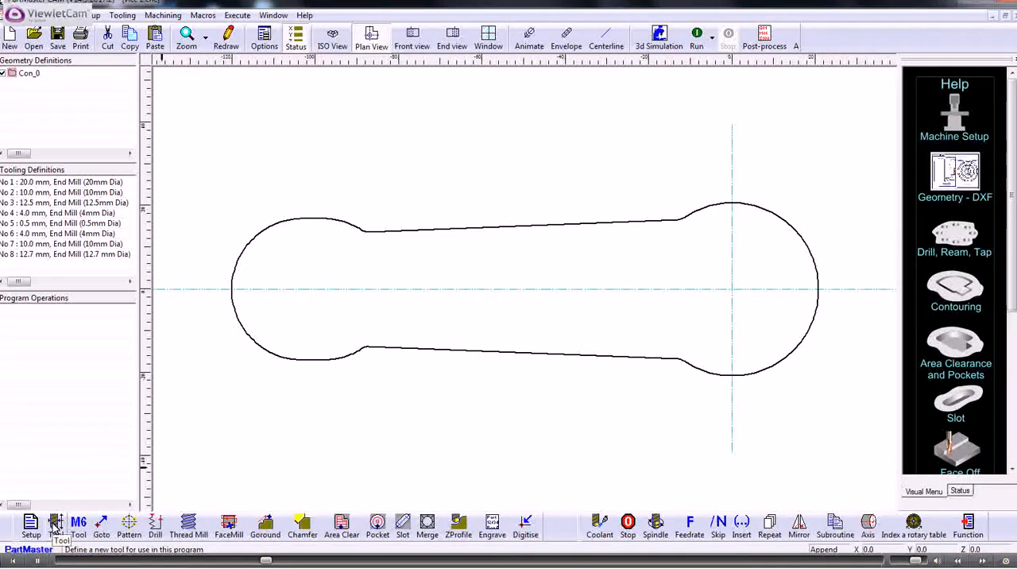
Define tool number 9 as a 12.7 mm diameter end mill described as "Rough and finish (12.7 mm Dia)".
{"action": "left_click", "coordinate": [55, 522]}
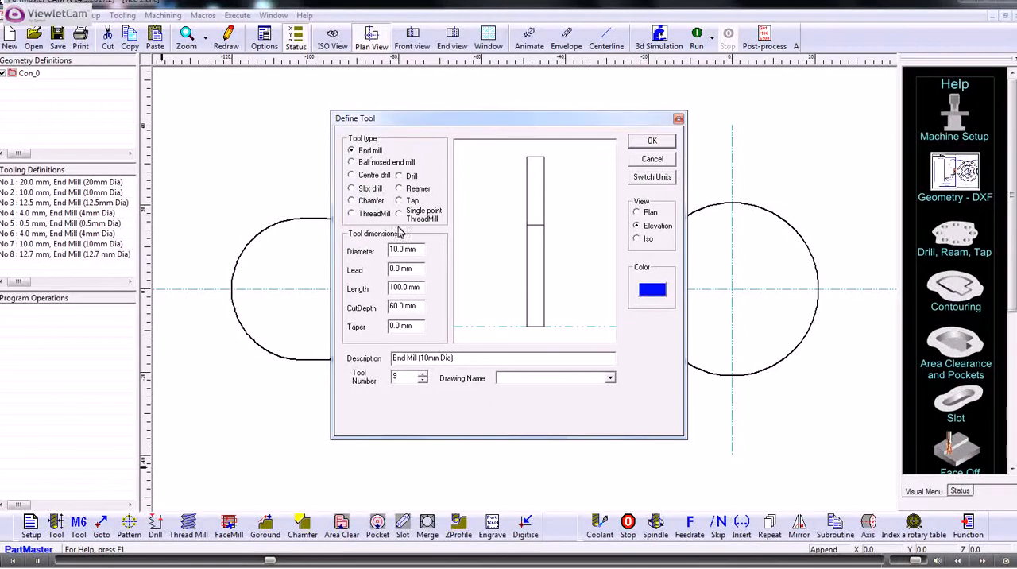
{"action": "left_click_drag", "start_coordinate": [420, 248], "coordinate": [358, 251]}
{"action": "type", "text": "12.7"}
{"action": "left_click", "coordinate": [414, 308]}
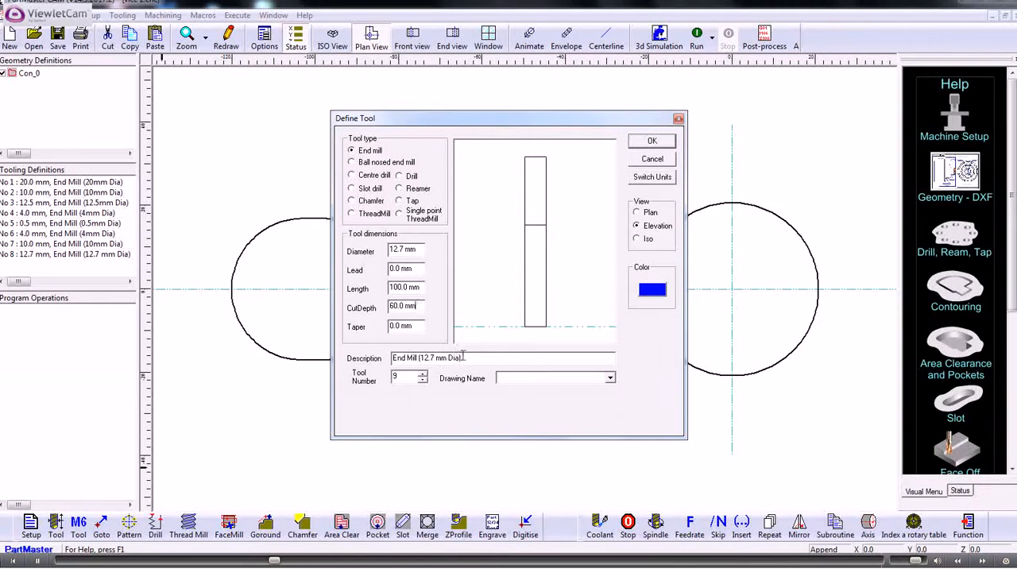
{"action": "left_click_drag", "start_coordinate": [449, 359], "coordinate": [379, 363]}
{"action": "type", "text": "Rough and "}
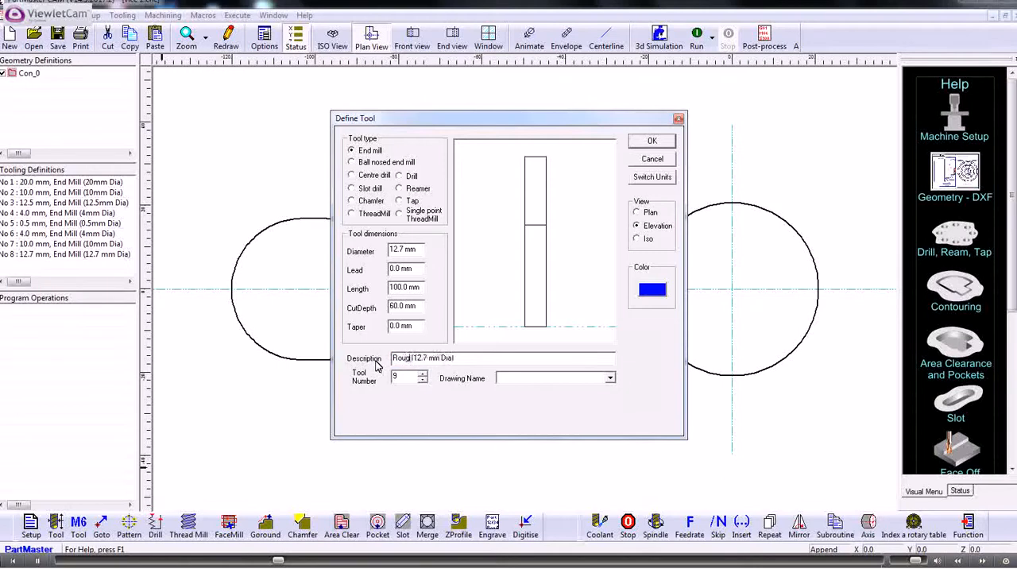
{"action": "type", "text": "finish"}
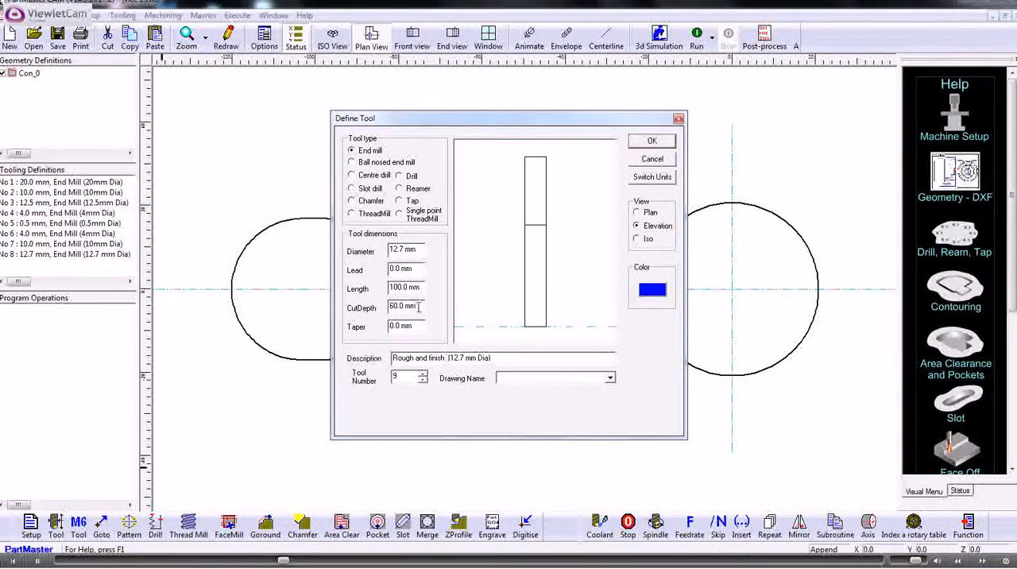
Set the new tool's cut depth to 40 mm and accept the tool definition.
{"action": "left_click_drag", "start_coordinate": [416, 307], "coordinate": [378, 309]}
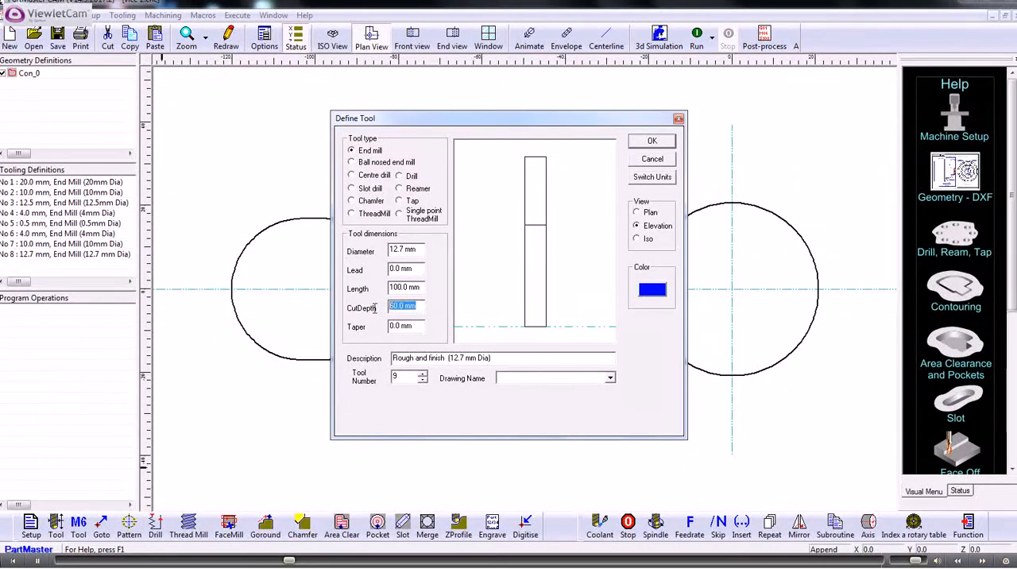
{"action": "type", "text": "40"}
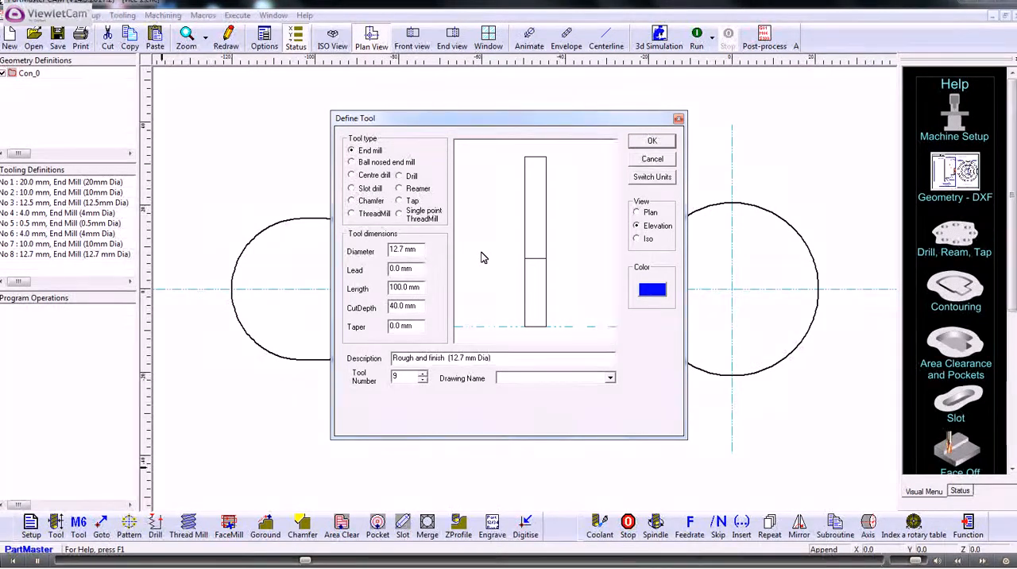
{"action": "left_click", "coordinate": [651, 142]}
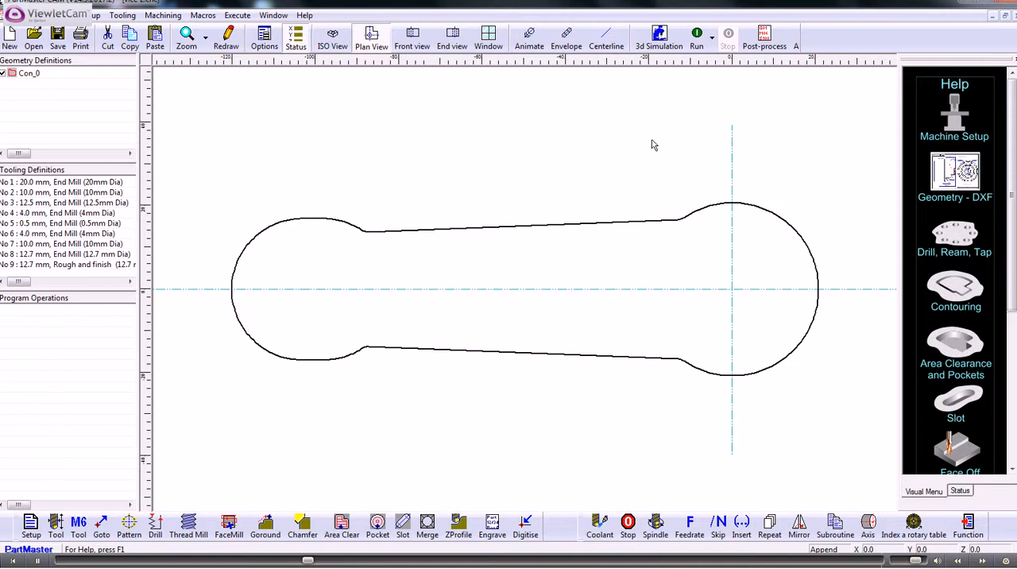
Add a tool change to tool 9, Rough and finish, with feed per minute output and coolant switched on after the tool change.
{"action": "left_click", "coordinate": [78, 526]}
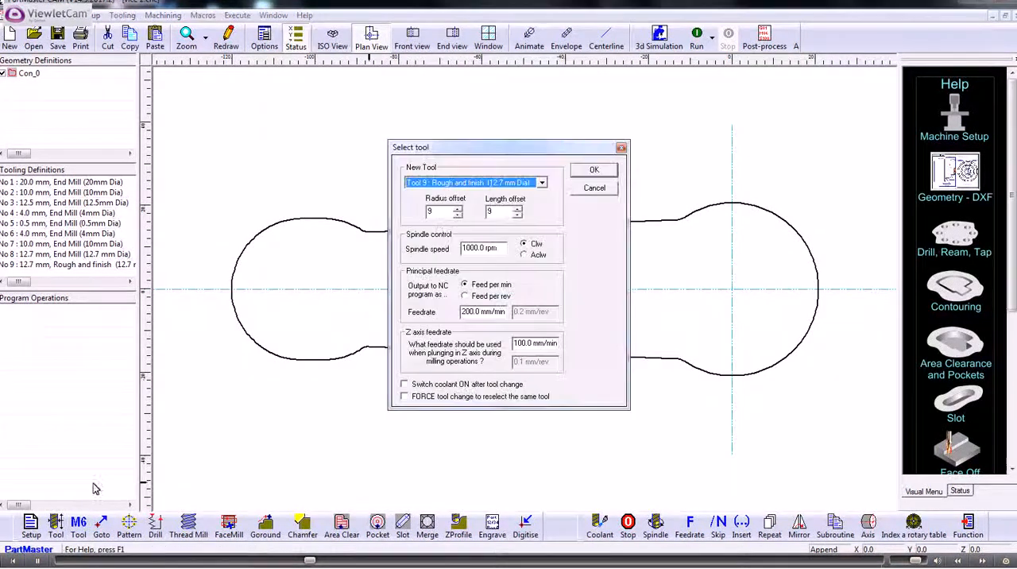
{"action": "left_click", "coordinate": [541, 184]}
{"action": "left_click", "coordinate": [541, 184]}
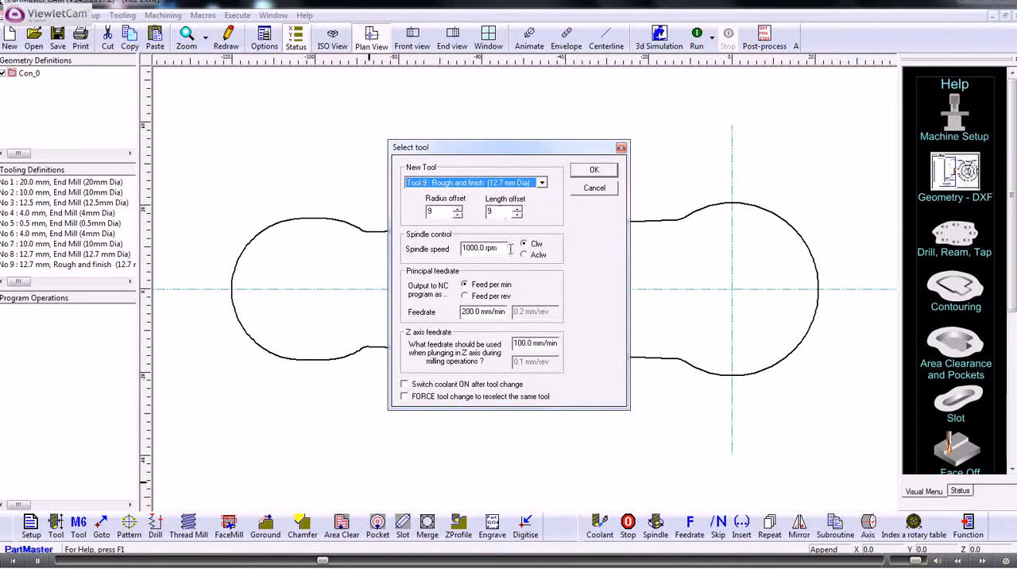
{"action": "left_click_drag", "start_coordinate": [502, 248], "coordinate": [460, 249]}
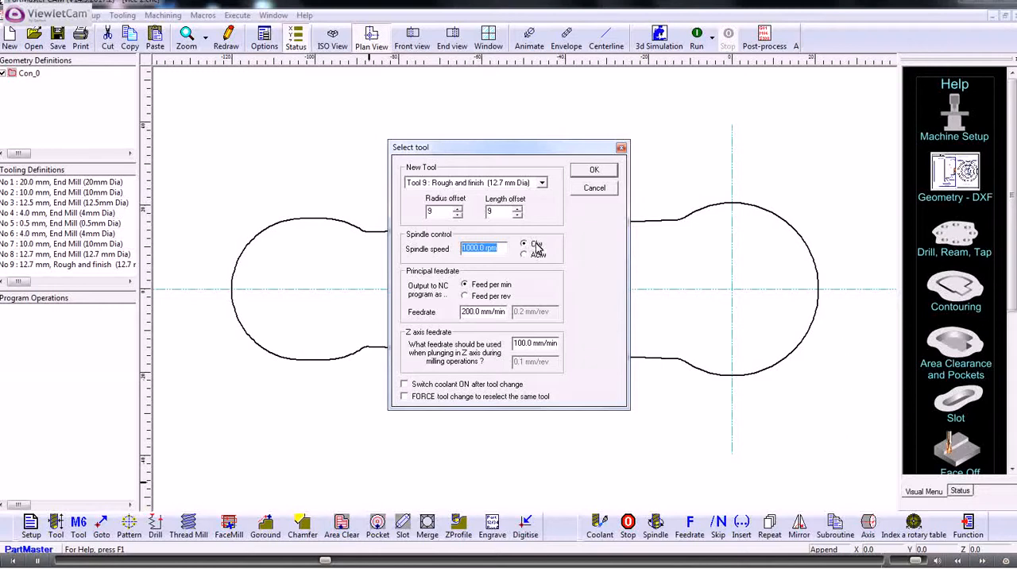
{"action": "left_click", "coordinate": [467, 295]}
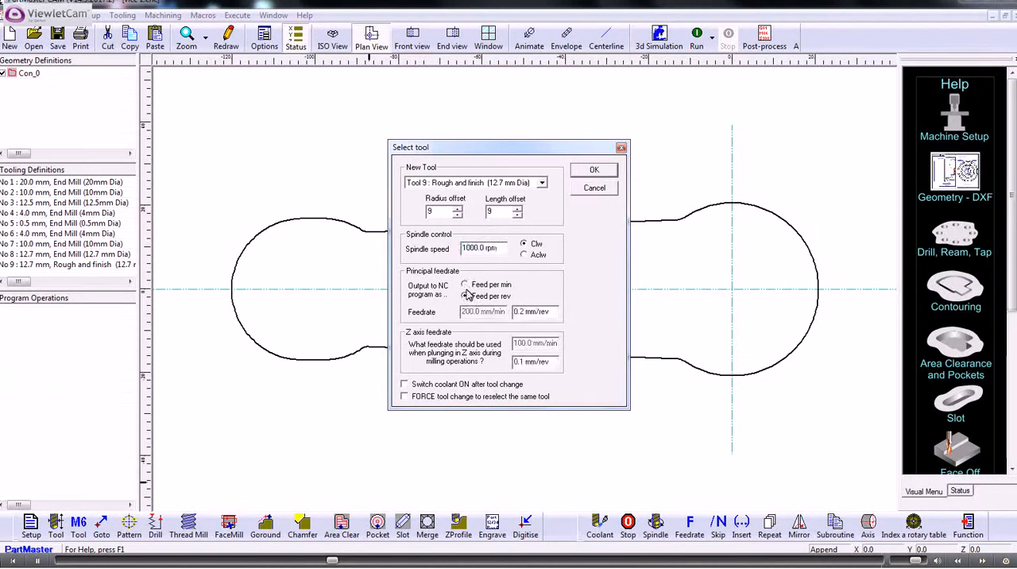
{"action": "left_click", "coordinate": [466, 285]}
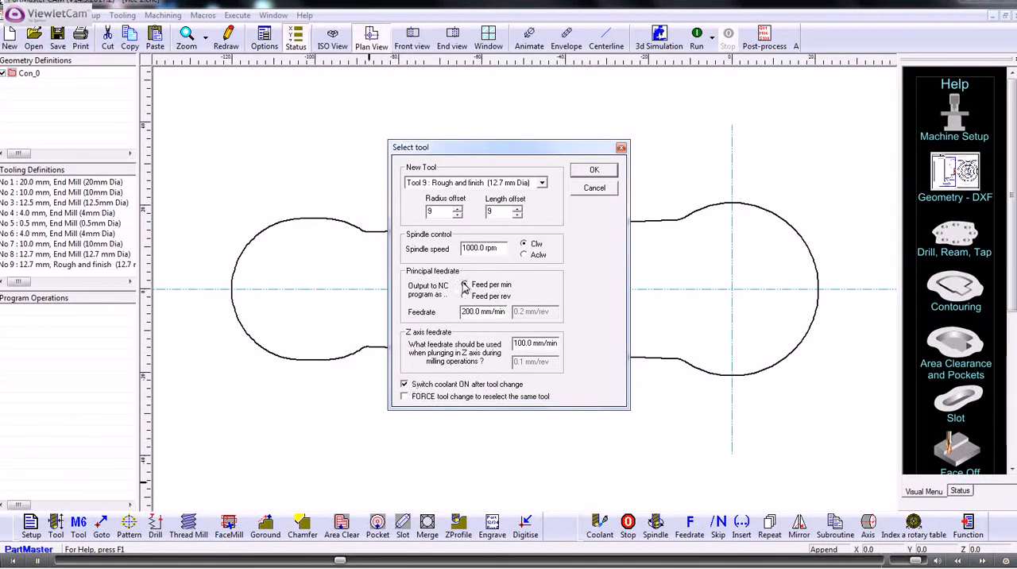
{"action": "left_click", "coordinate": [596, 171]}
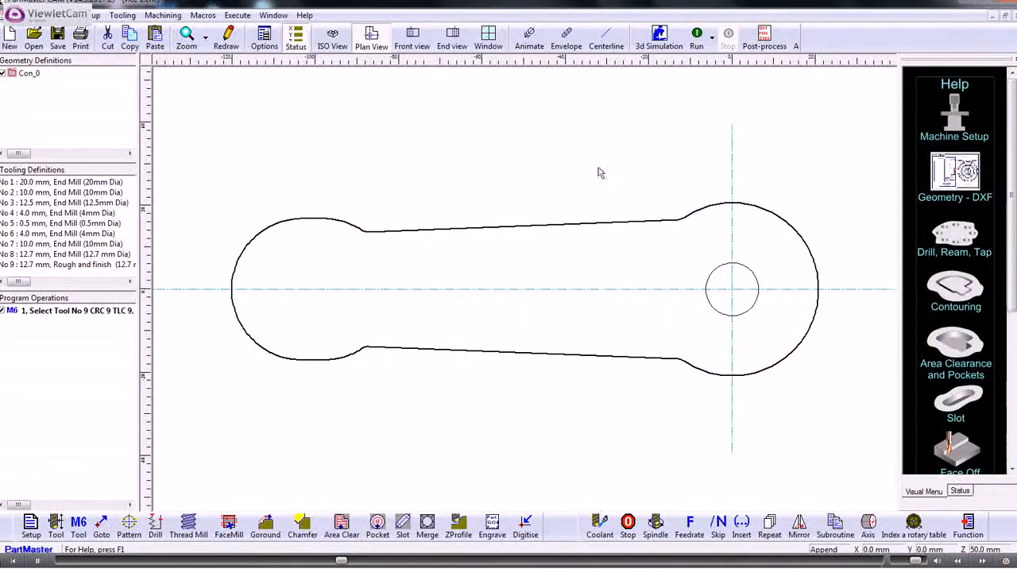
{"action": "left_click", "coordinate": [56, 311]}
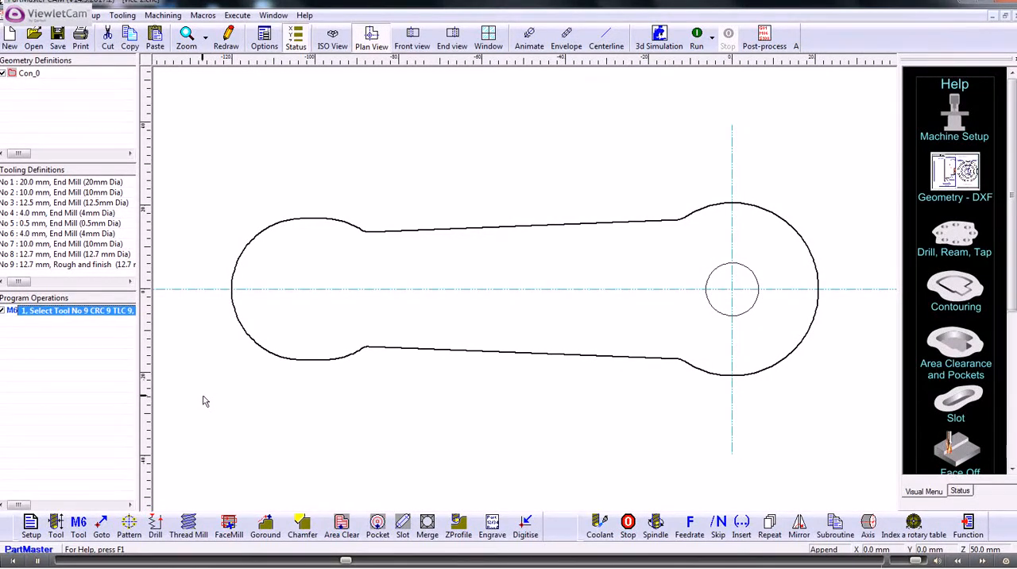
Start an Area Clear operation and pick the arm outline as outside contour, keeping work surface 0 mm and contour depth 20 mm.
{"action": "left_click", "coordinate": [342, 524]}
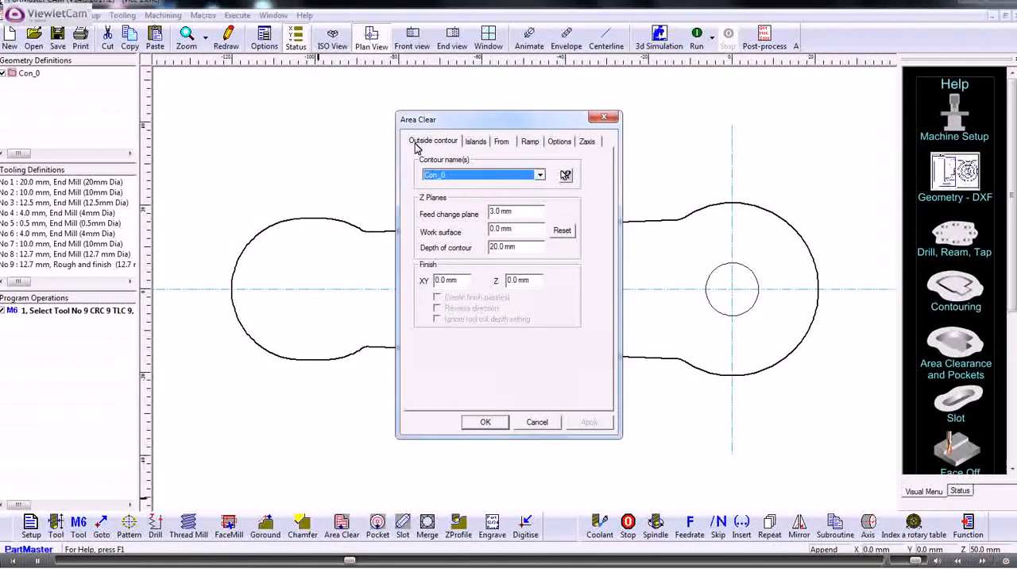
{"action": "left_click", "coordinate": [542, 175]}
{"action": "left_click", "coordinate": [541, 177]}
{"action": "left_click", "coordinate": [565, 175]}
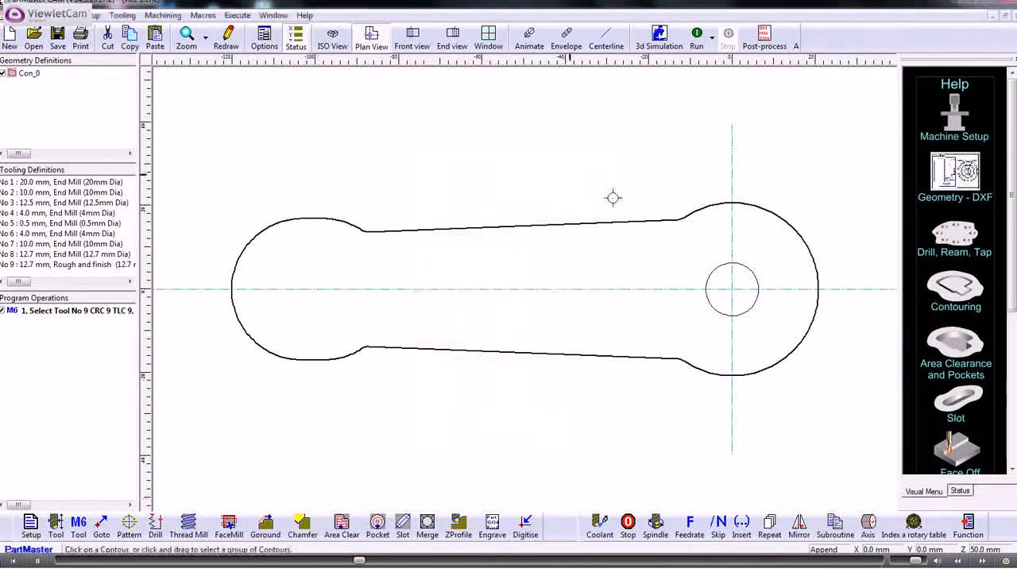
{"action": "left_click", "coordinate": [640, 220]}
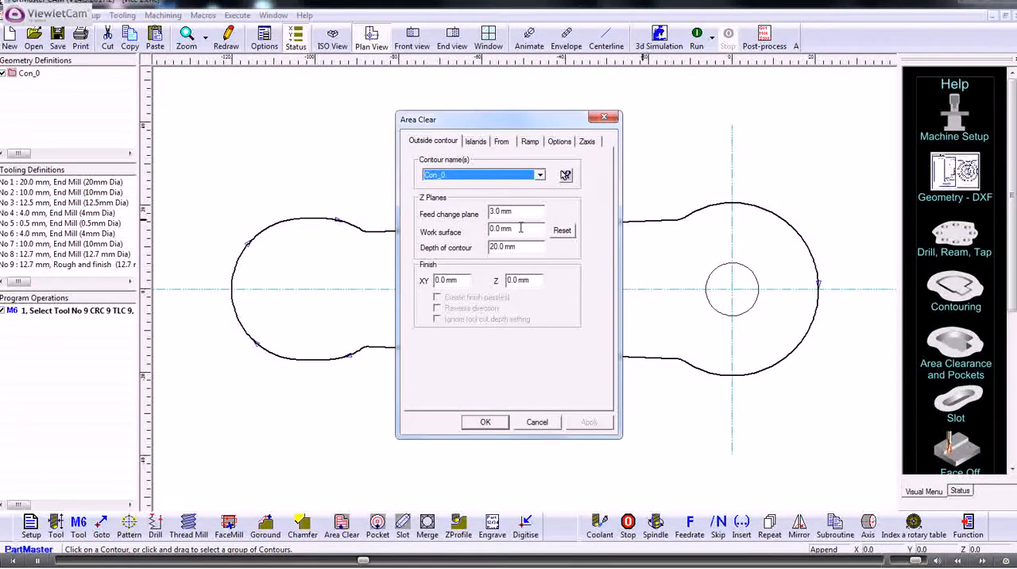
{"action": "left_click_drag", "start_coordinate": [520, 228], "coordinate": [477, 248]}
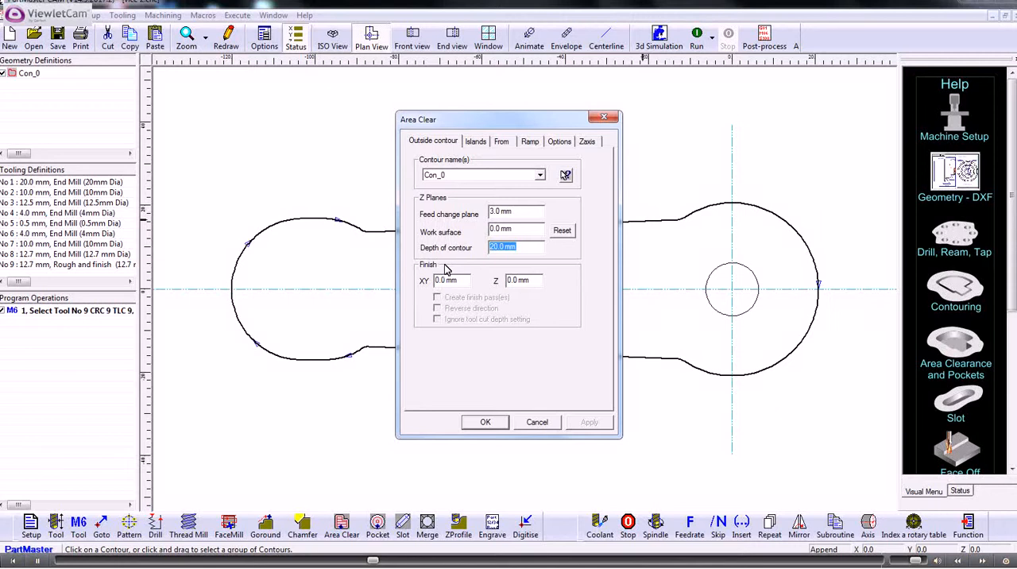
Leave the area clearance without islands and enable a from point at X 0 mm, Y 0 mm.
{"action": "left_click", "coordinate": [477, 143]}
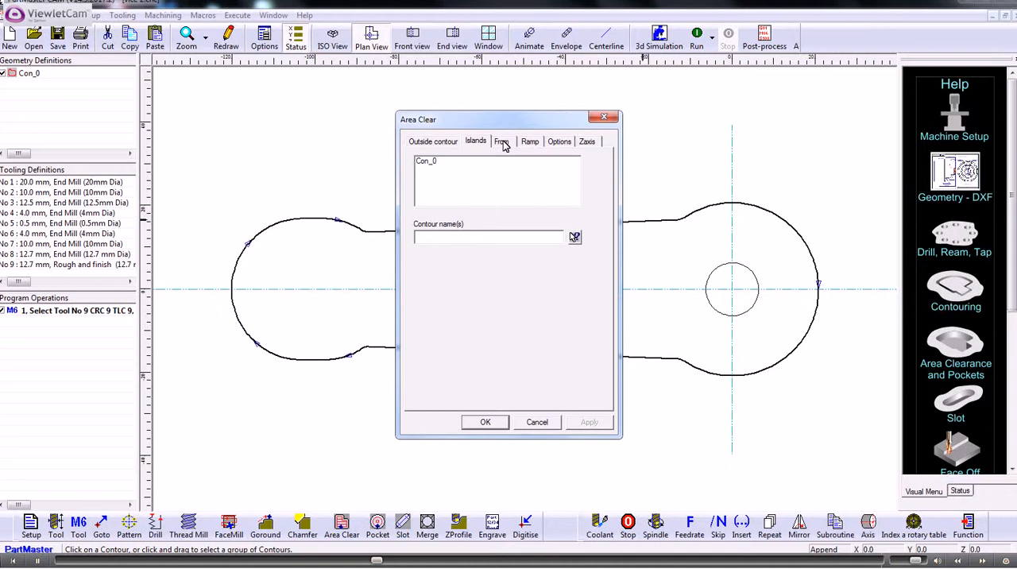
{"action": "left_click", "coordinate": [502, 143]}
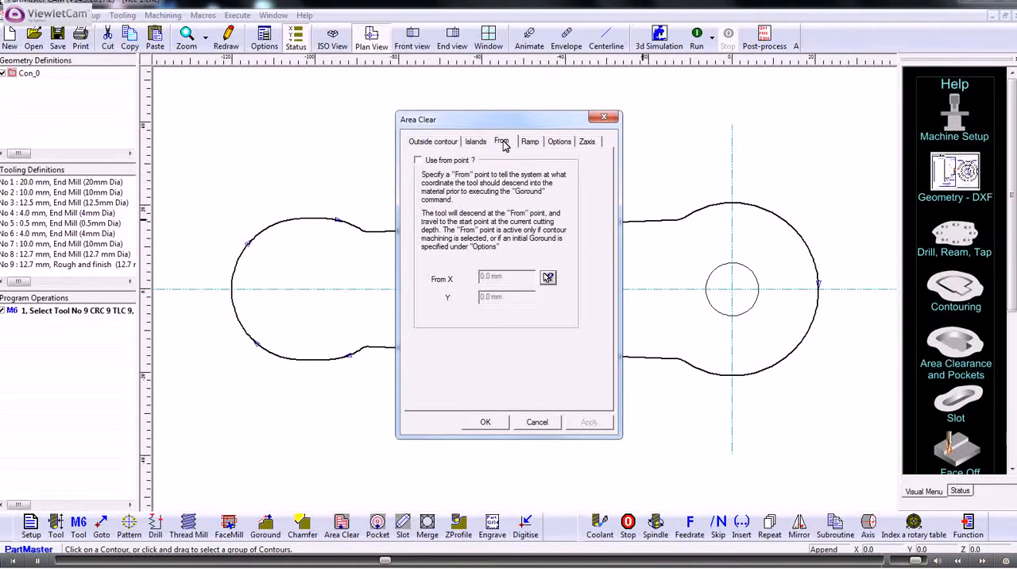
{"action": "left_click", "coordinate": [419, 162]}
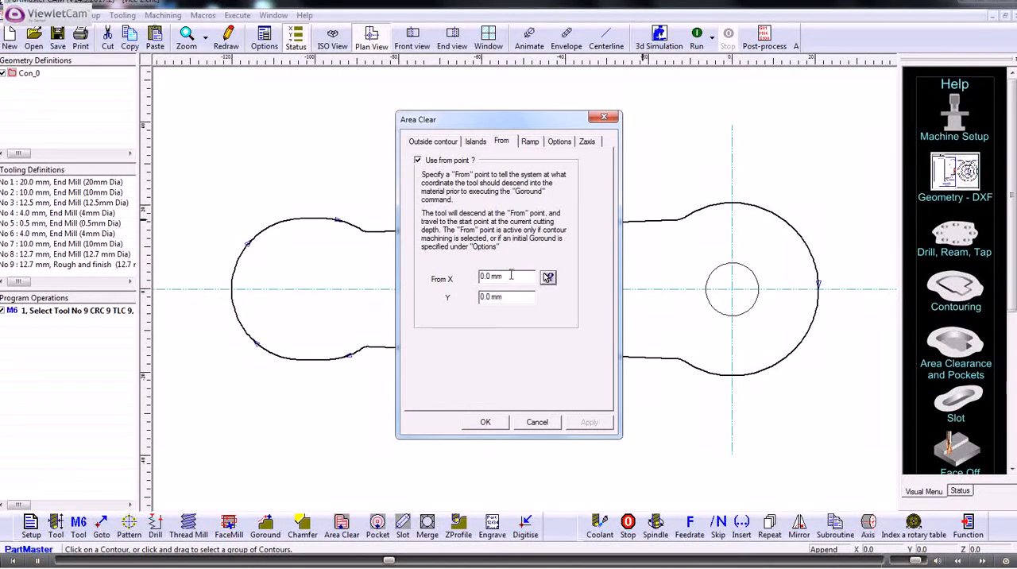
{"action": "left_click_drag", "start_coordinate": [505, 276], "coordinate": [459, 293]}
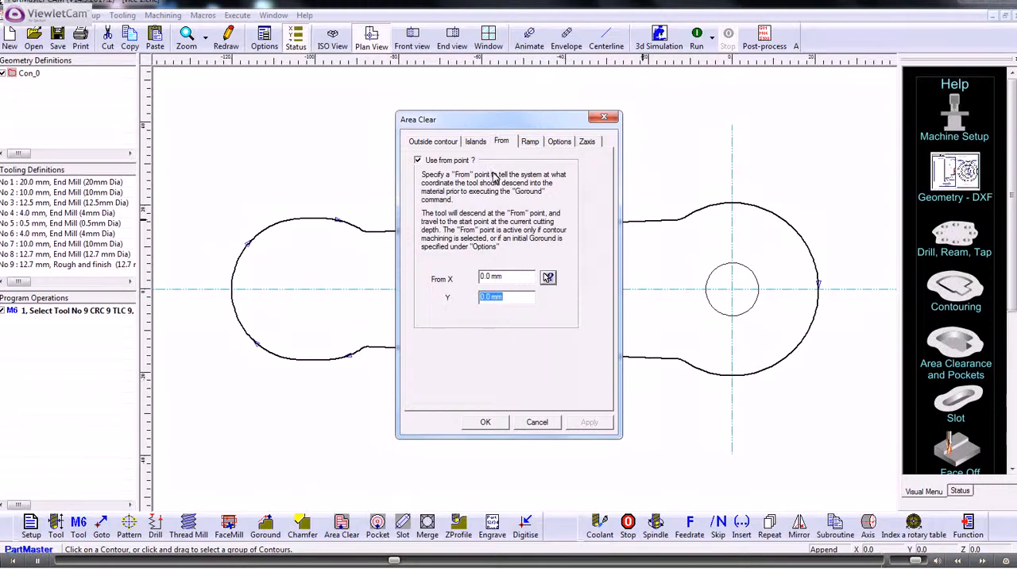
Try the Angle ramp option for the area clearance and return the ramp to None.
{"action": "left_click", "coordinate": [530, 143]}
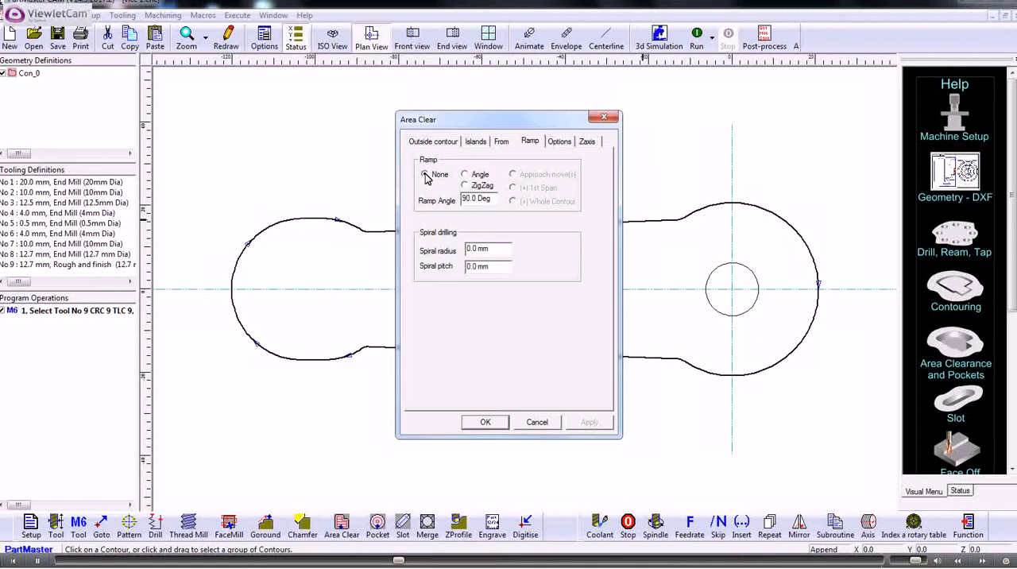
{"action": "left_click", "coordinate": [465, 175]}
{"action": "left_click_drag", "start_coordinate": [496, 199], "coordinate": [464, 199]}
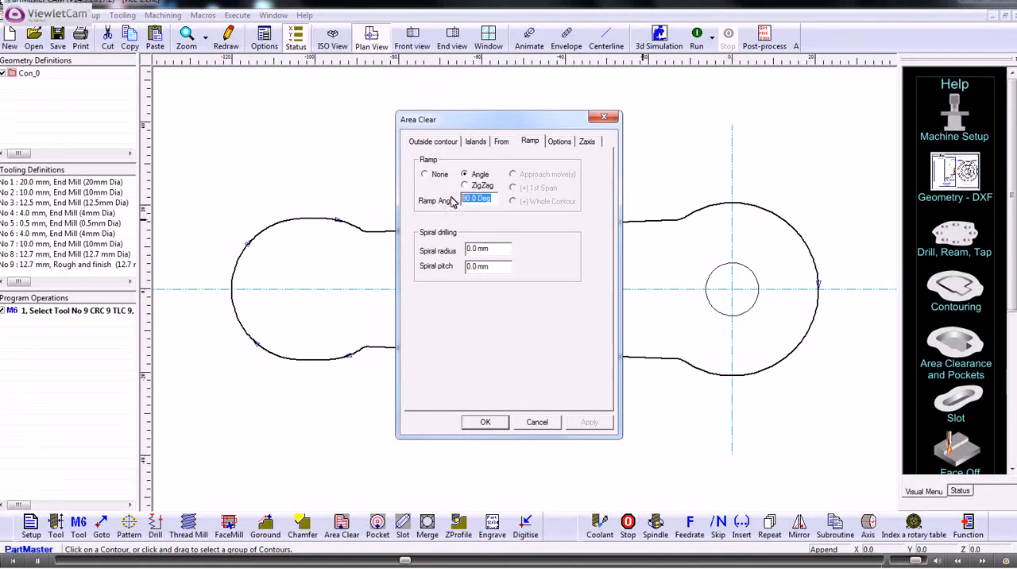
{"action": "left_click", "coordinate": [425, 174]}
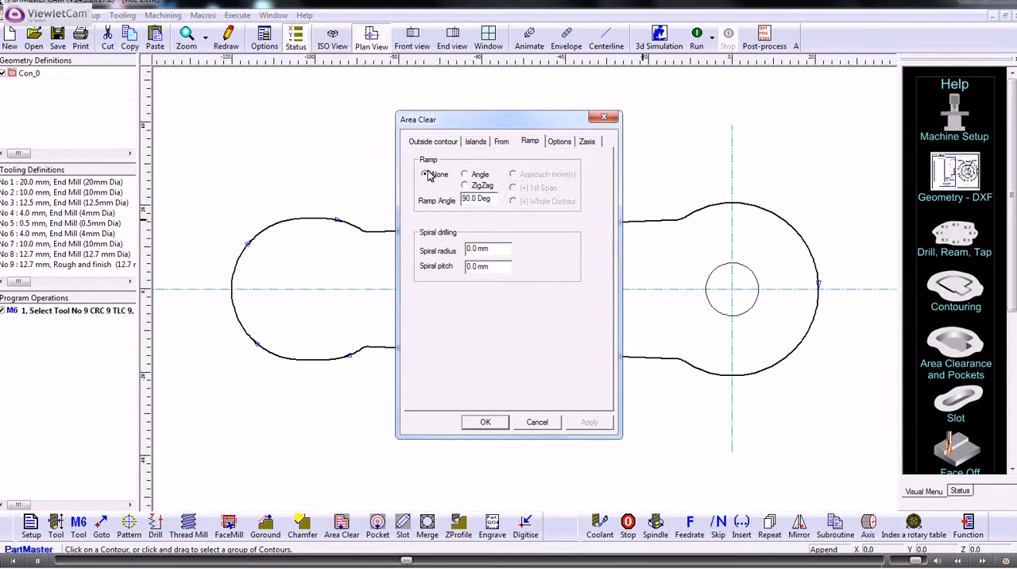
Set the area clearance tool overlap to 50% and enable machining out from the center, keeping contour machining with climb milling.
{"action": "left_click", "coordinate": [560, 142]}
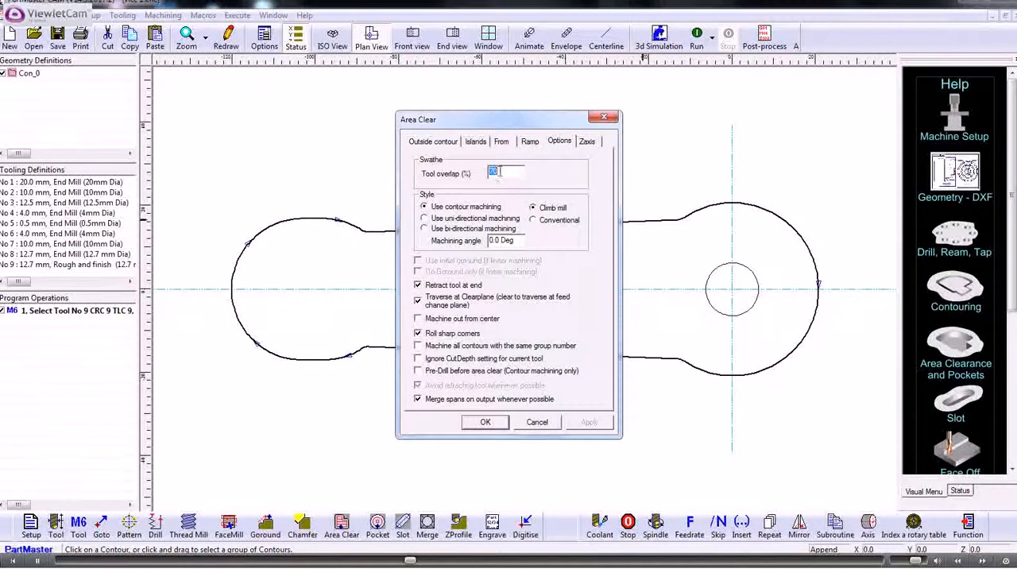
{"action": "left_click_drag", "start_coordinate": [506, 172], "coordinate": [481, 177]}
{"action": "type", "text": "50"}
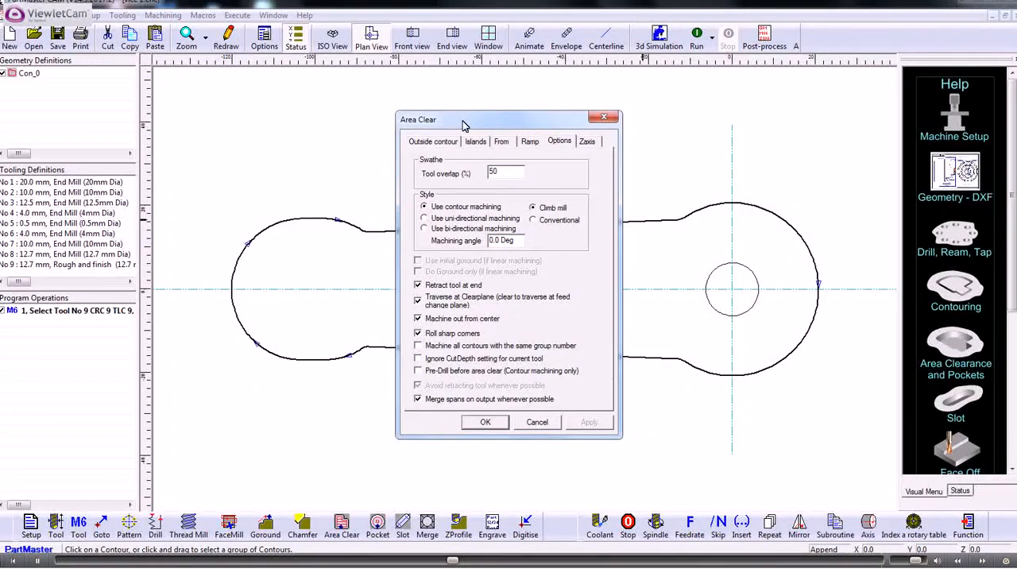
Override the area clearance cut depth with 5 mm, keeping vertical sides, and accept the operation.
{"action": "left_click", "coordinate": [586, 141]}
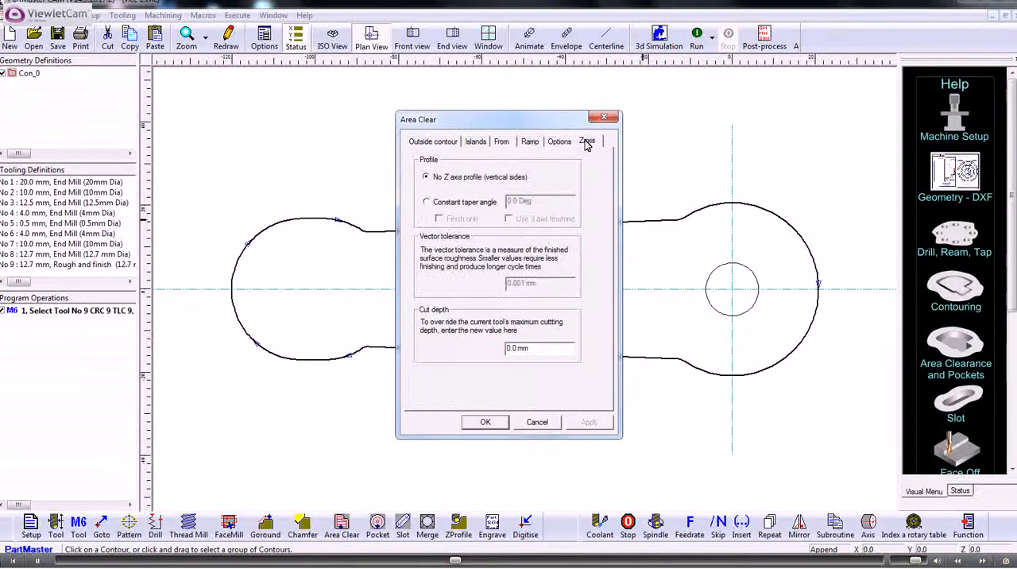
{"action": "left_click_drag", "start_coordinate": [532, 348], "coordinate": [480, 356]}
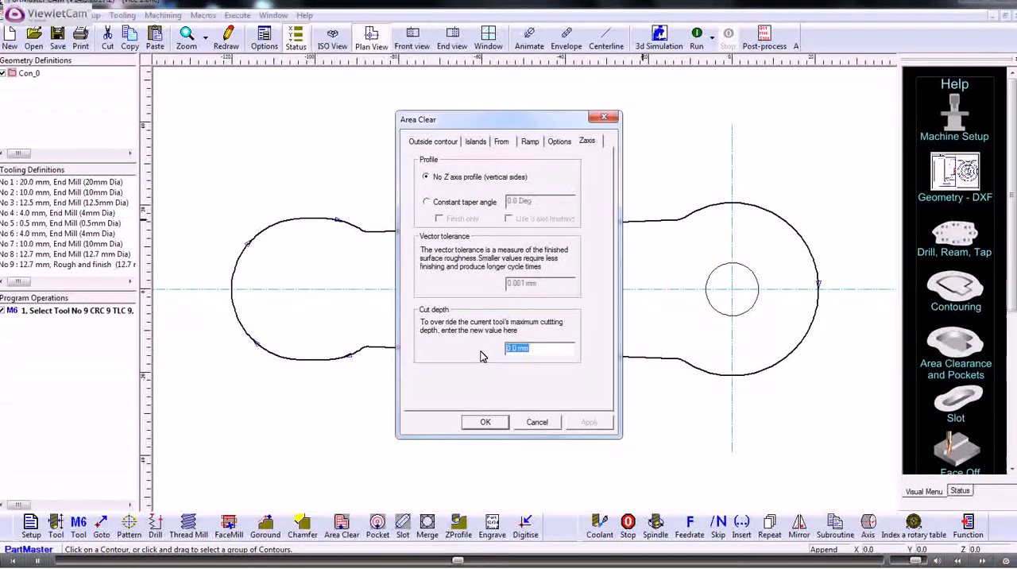
{"action": "type", "text": "5"}
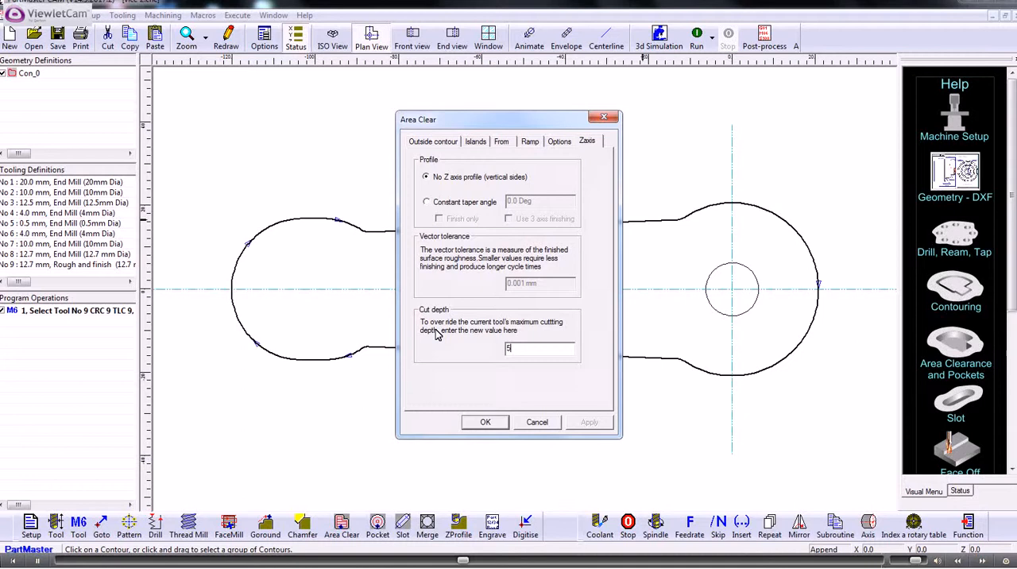
{"action": "left_click", "coordinate": [483, 423]}
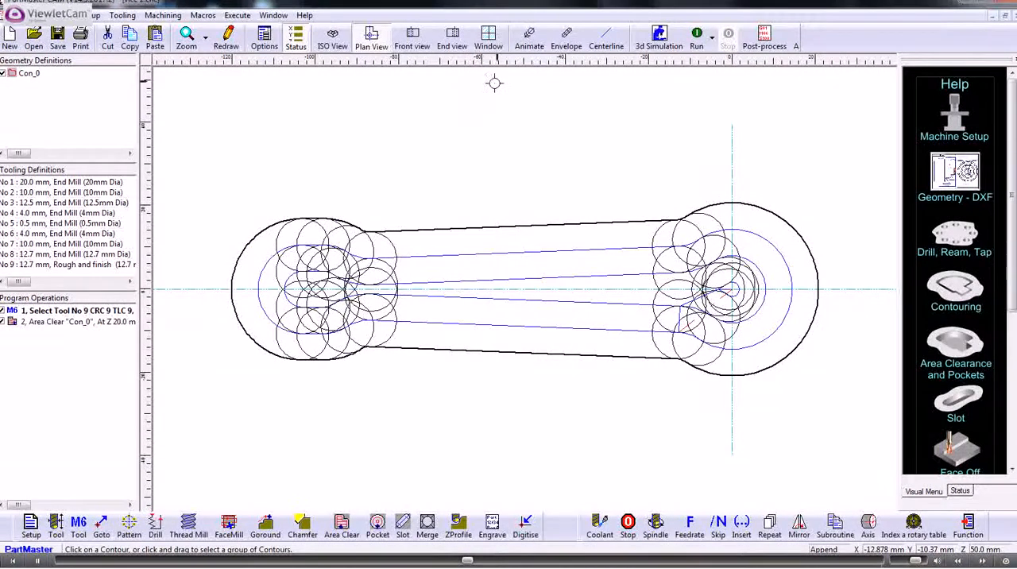
Run the program to check the area clearance toolpath, first in Centerline display and again with the tool animated.
{"action": "left_click", "coordinate": [607, 40]}
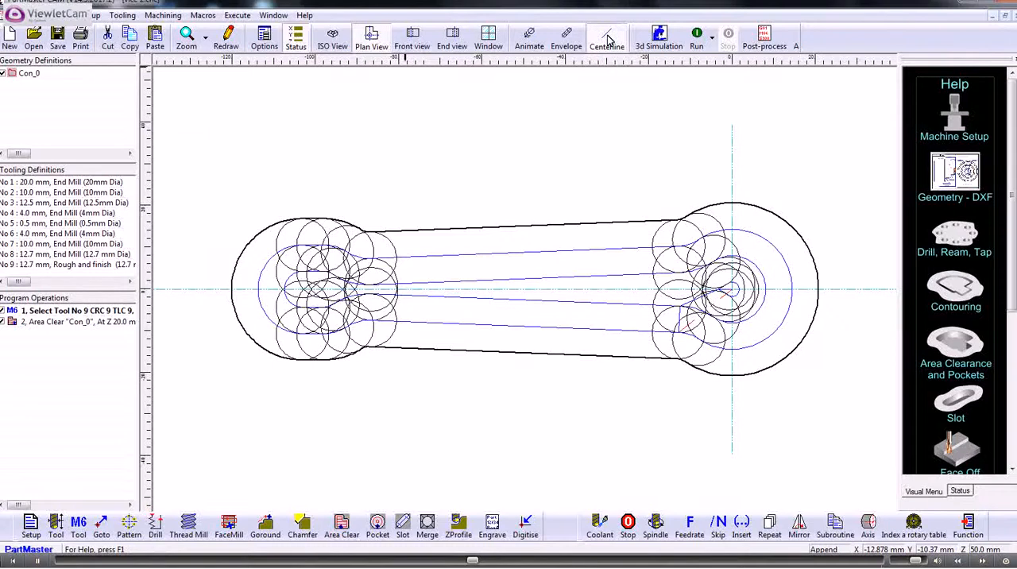
{"action": "left_click", "coordinate": [697, 37]}
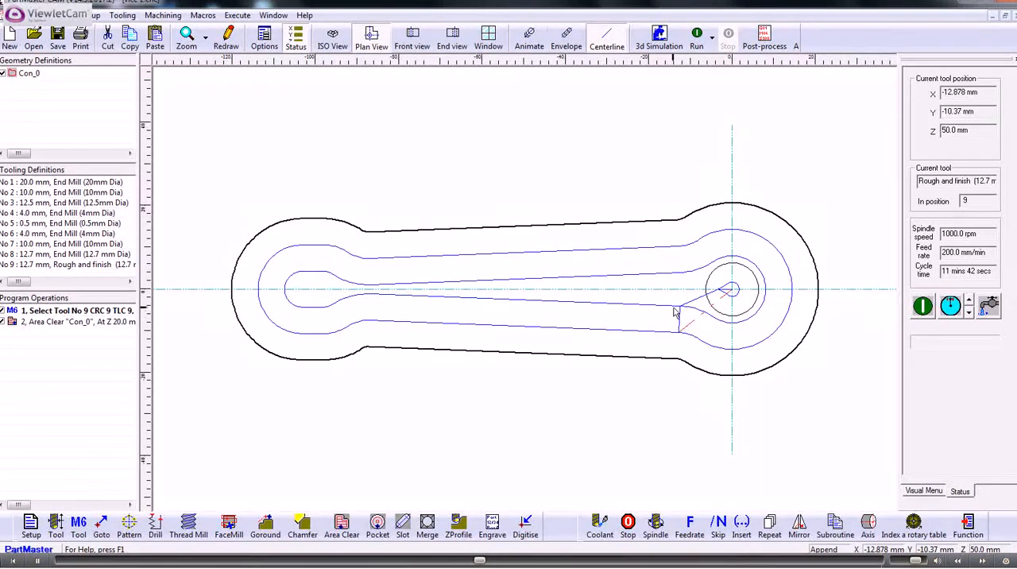
{"action": "left_click", "coordinate": [529, 37]}
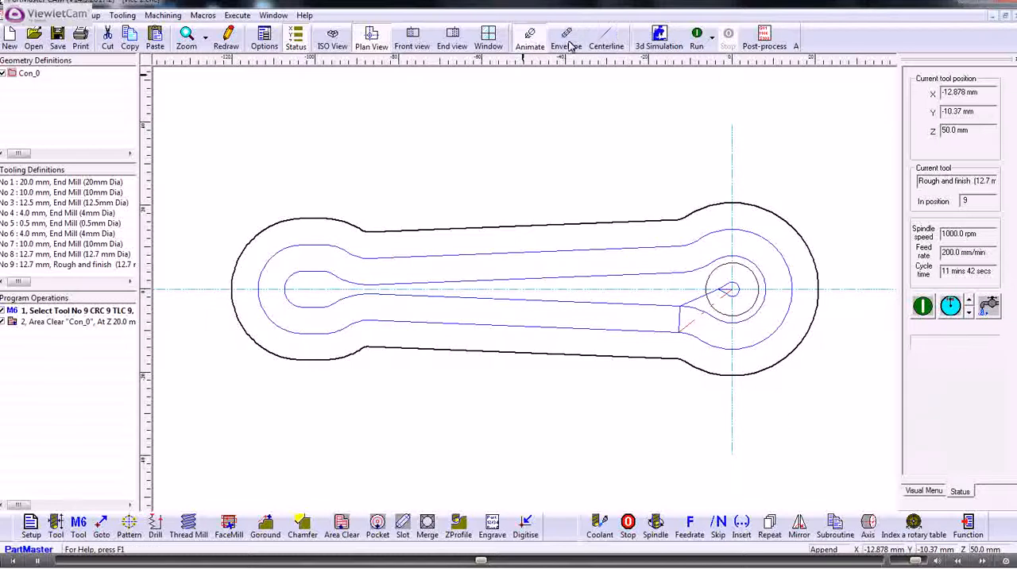
{"action": "left_click", "coordinate": [696, 39]}
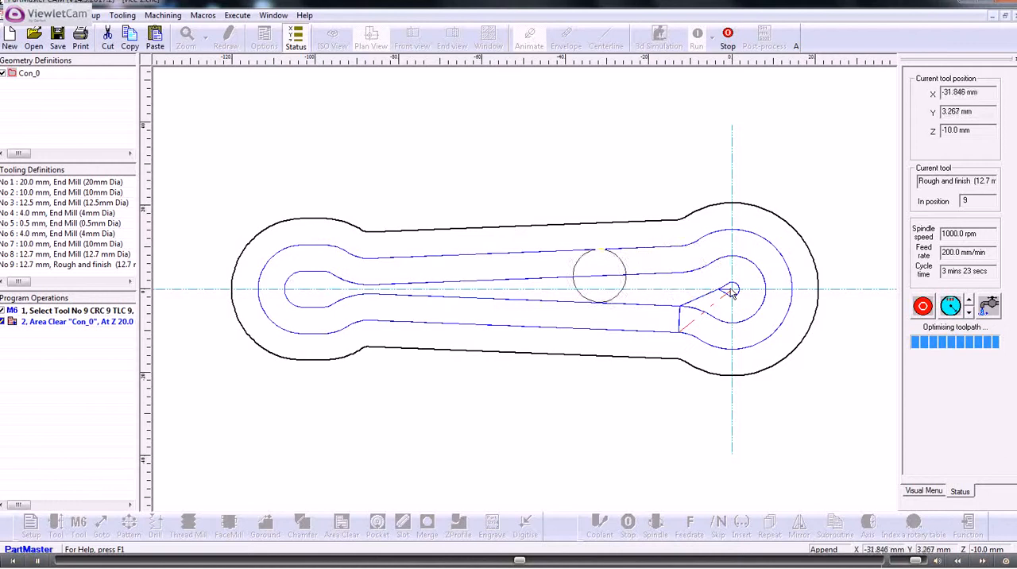
Stop the animated simulation and rerun the program in Centerline display from the ISO view to inspect the depth passes.
{"action": "left_click", "coordinate": [728, 36]}
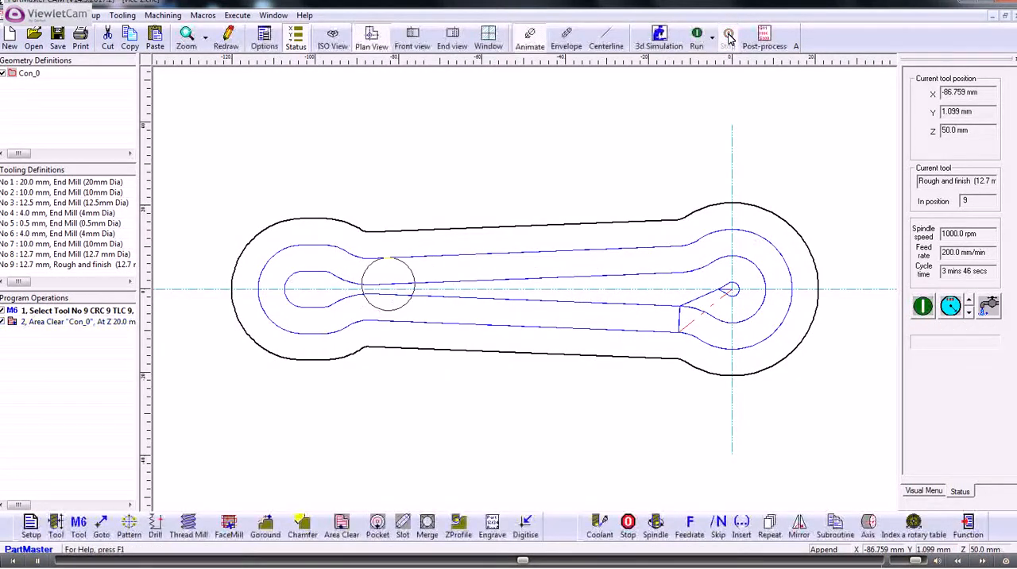
{"action": "left_click", "coordinate": [608, 40]}
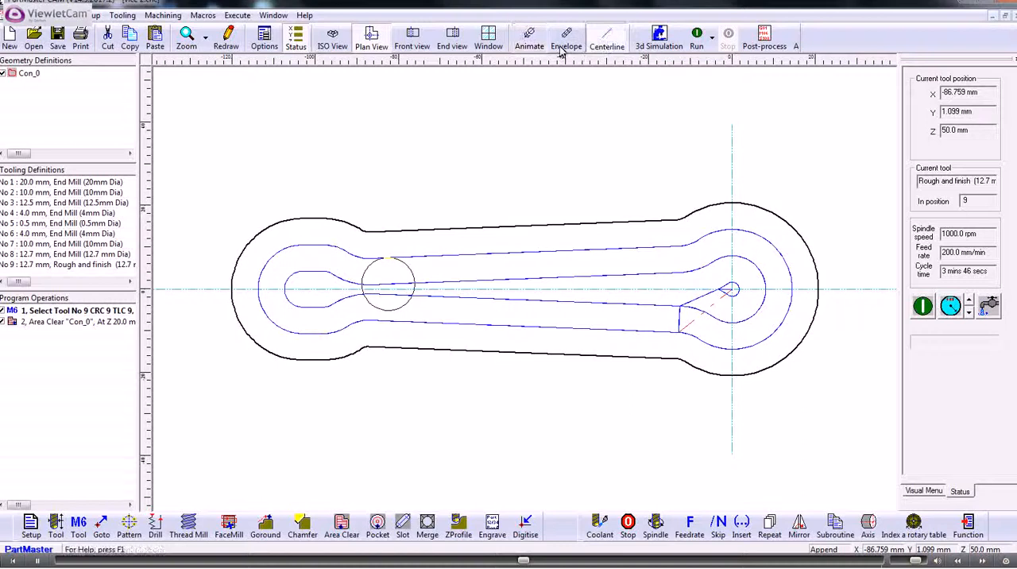
{"action": "left_click", "coordinate": [340, 40]}
{"action": "left_click", "coordinate": [698, 38]}
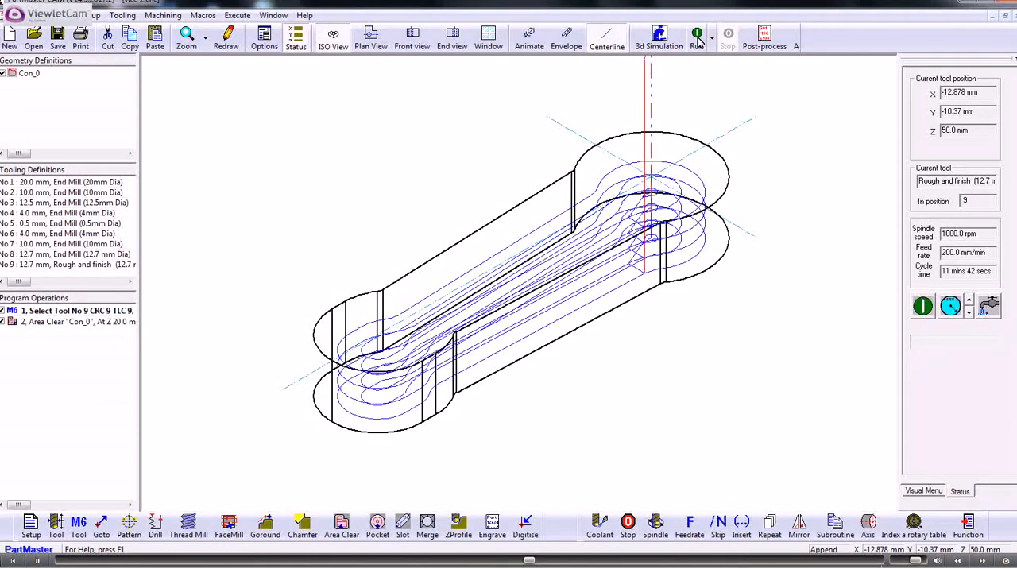
Edit the area clearance options to disable Traverse at Clearplane, and accept the operation.
{"action": "double_click", "coordinate": [72, 321]}
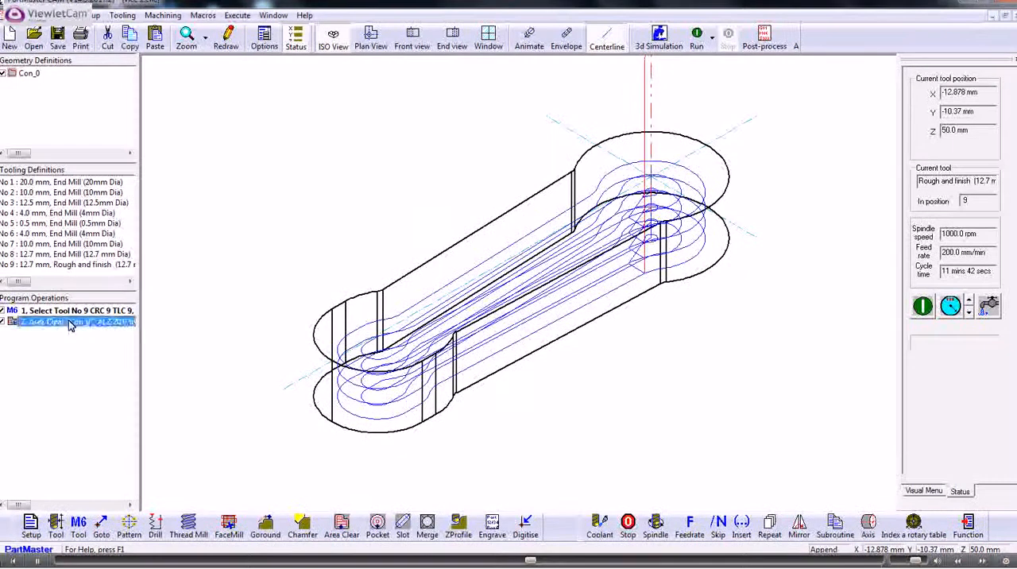
{"action": "left_click", "coordinate": [585, 141]}
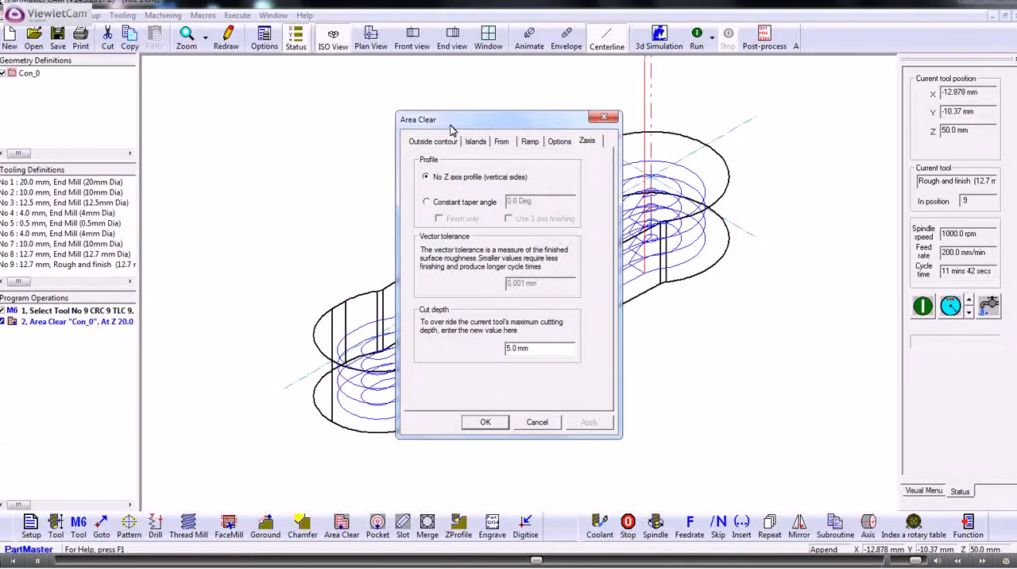
{"action": "left_click", "coordinate": [559, 142]}
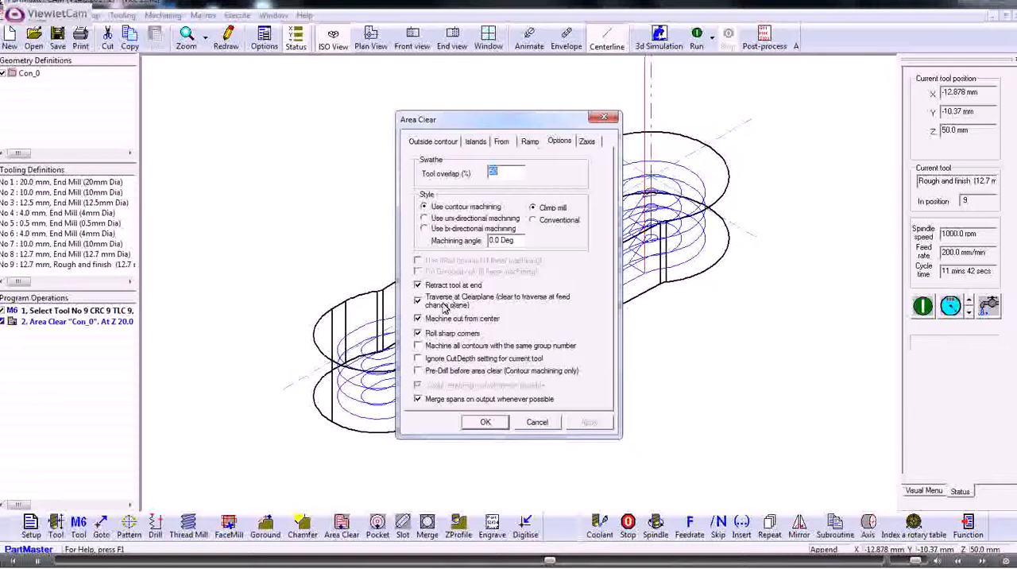
{"action": "left_click", "coordinate": [419, 302]}
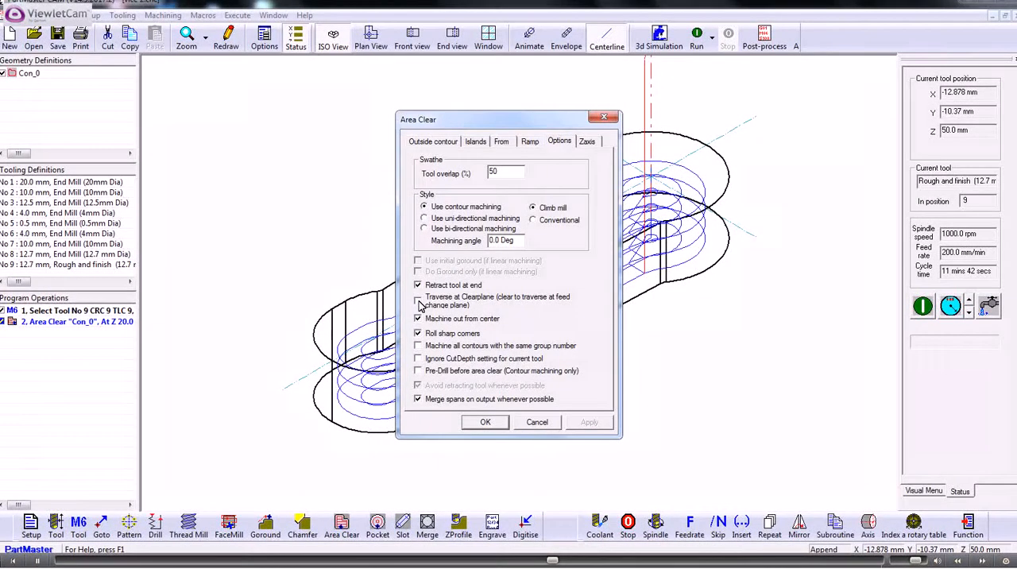
{"action": "left_click", "coordinate": [486, 422]}
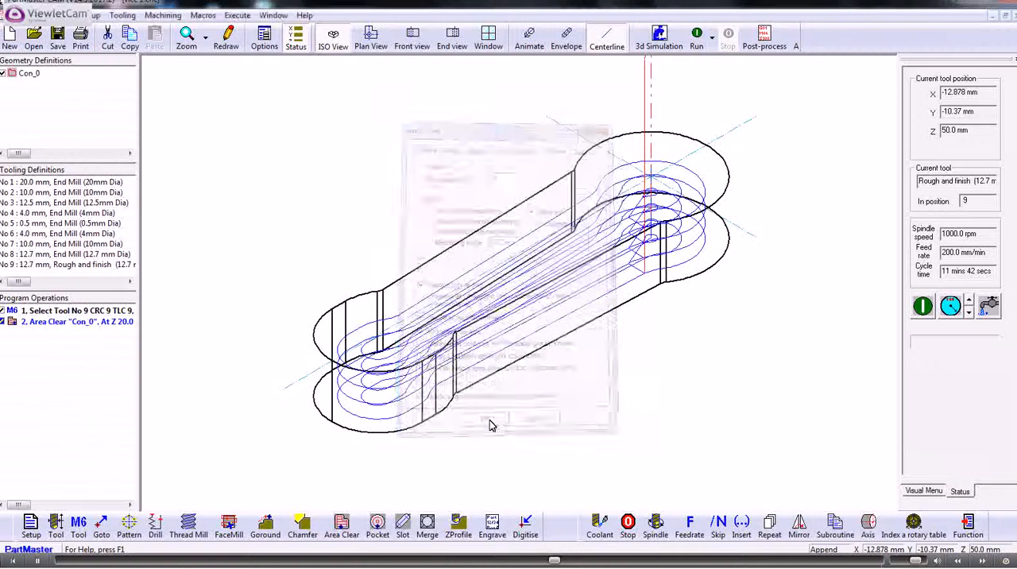
Run the program in the front view and again in the ISO view to check the traverse moves between depths.
{"action": "left_click", "coordinate": [412, 43]}
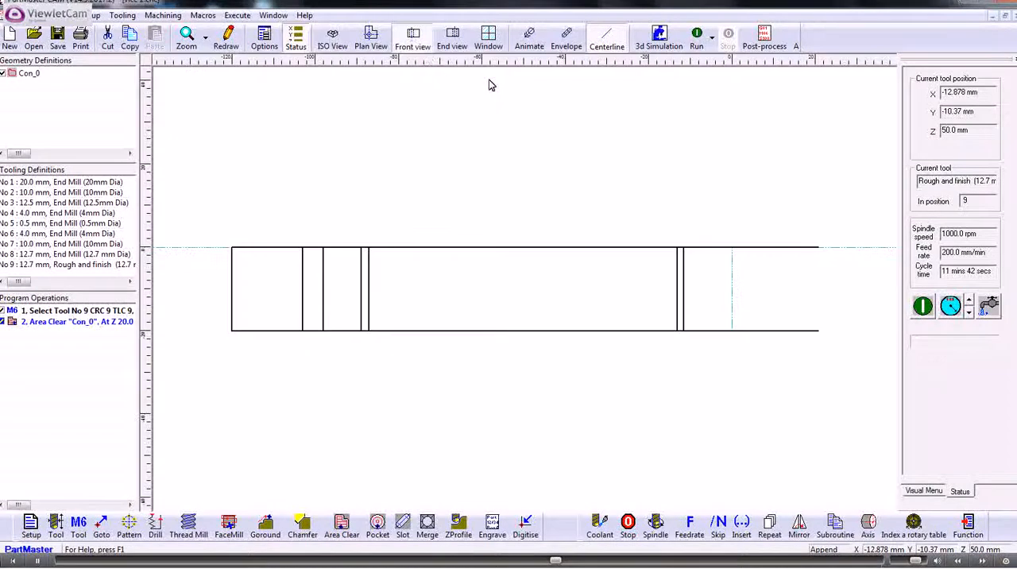
{"action": "left_click", "coordinate": [699, 41]}
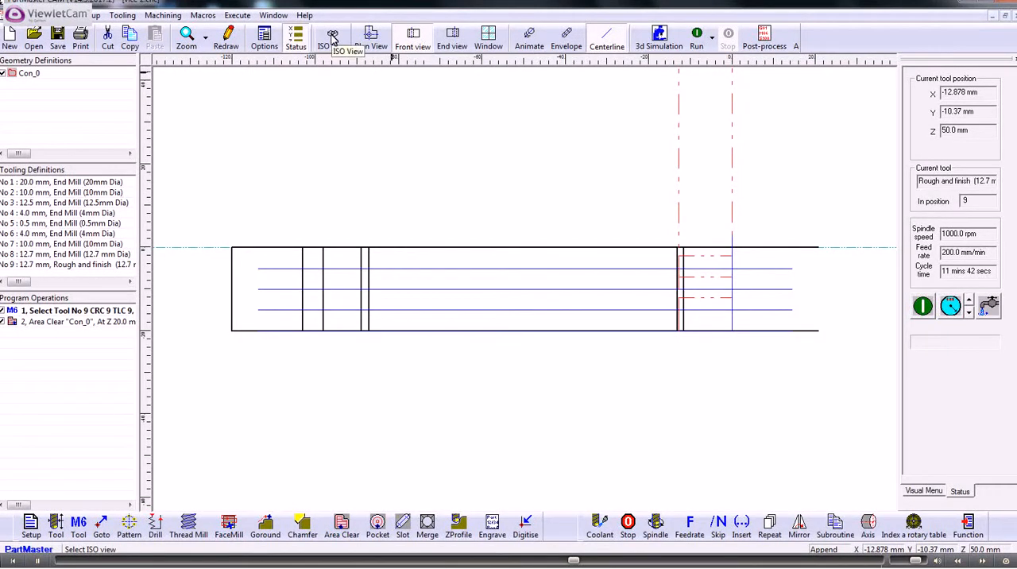
{"action": "left_click", "coordinate": [332, 40]}
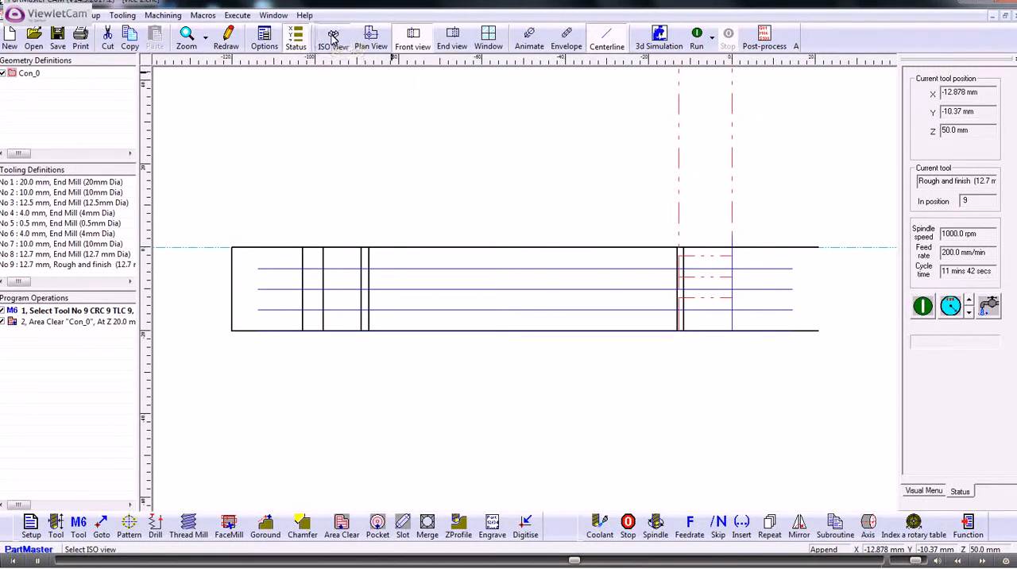
{"action": "left_click", "coordinate": [698, 36]}
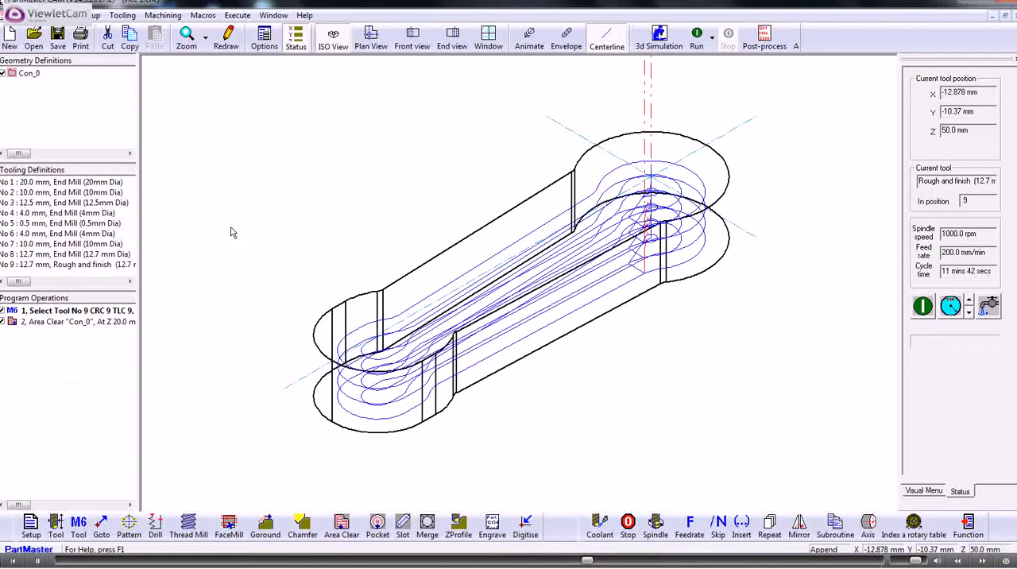
Reopen the Con_0 area clearance and set the finish allowances to 0.5 mm in XY and 0.5 mm in Z.
{"action": "left_click", "coordinate": [58, 324]}
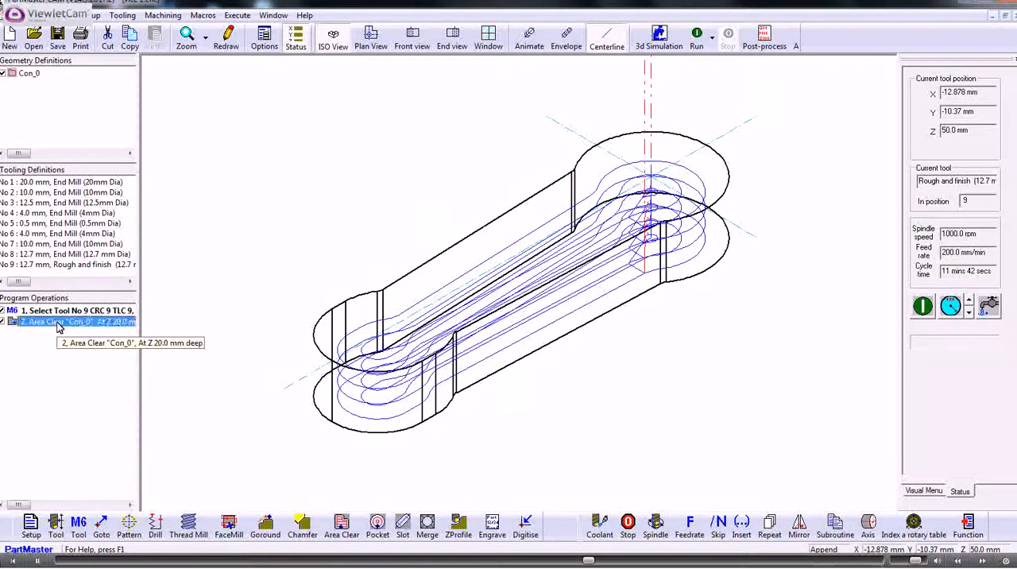
{"action": "double_click", "coordinate": [58, 324]}
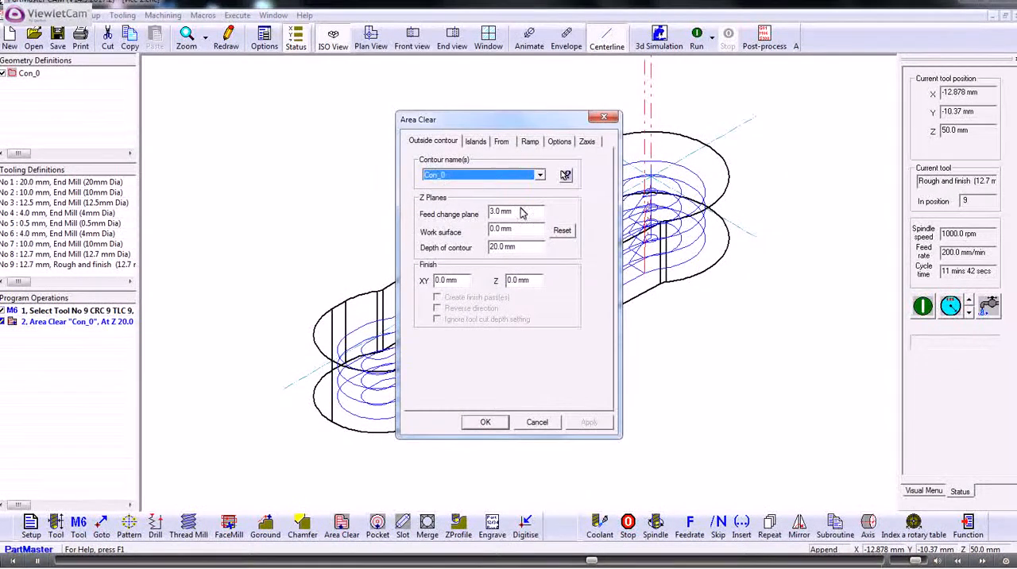
{"action": "left_click", "coordinate": [461, 279]}
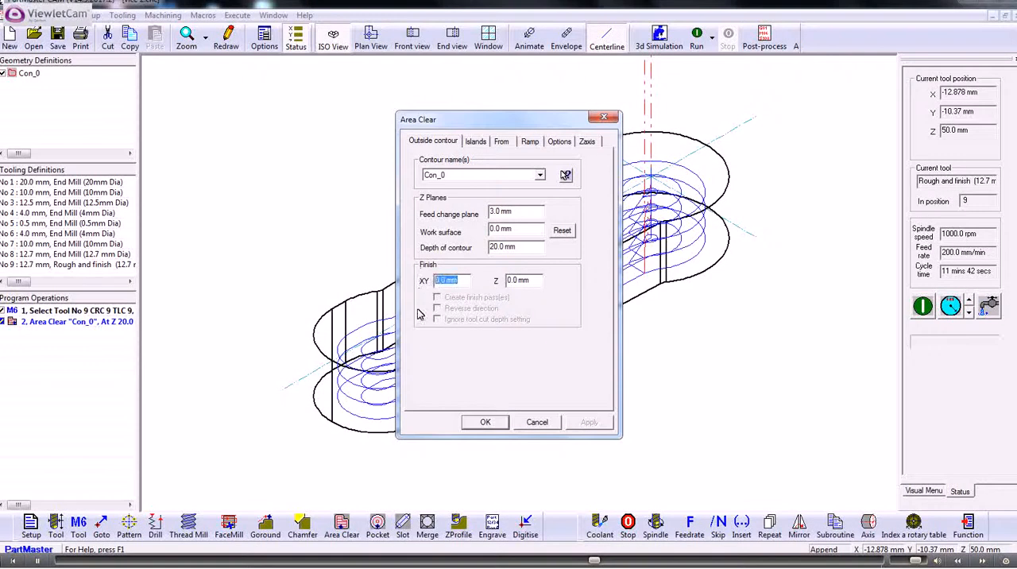
{"action": "type", "text": "5"}
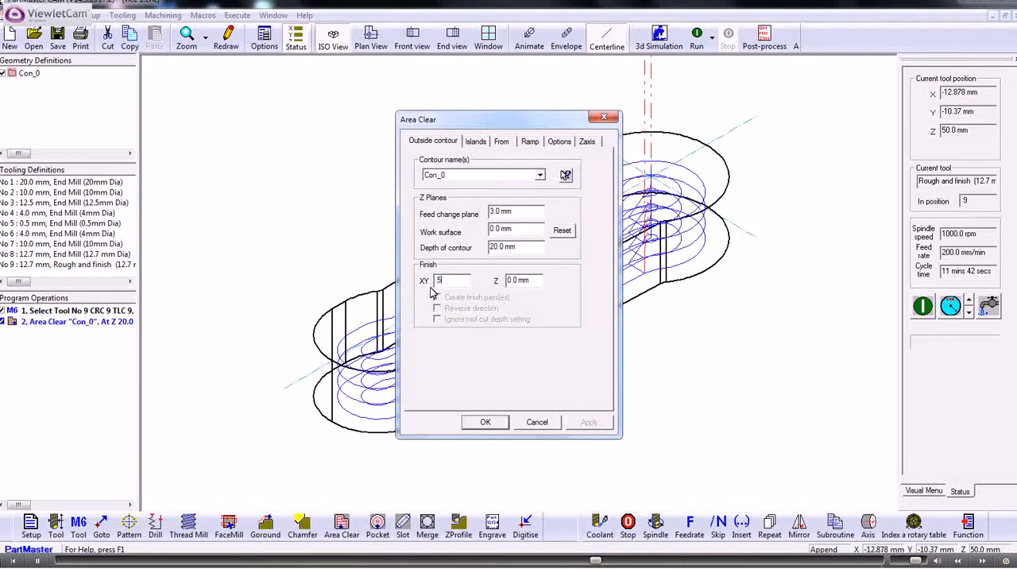
{"action": "left_click", "coordinate": [537, 281]}
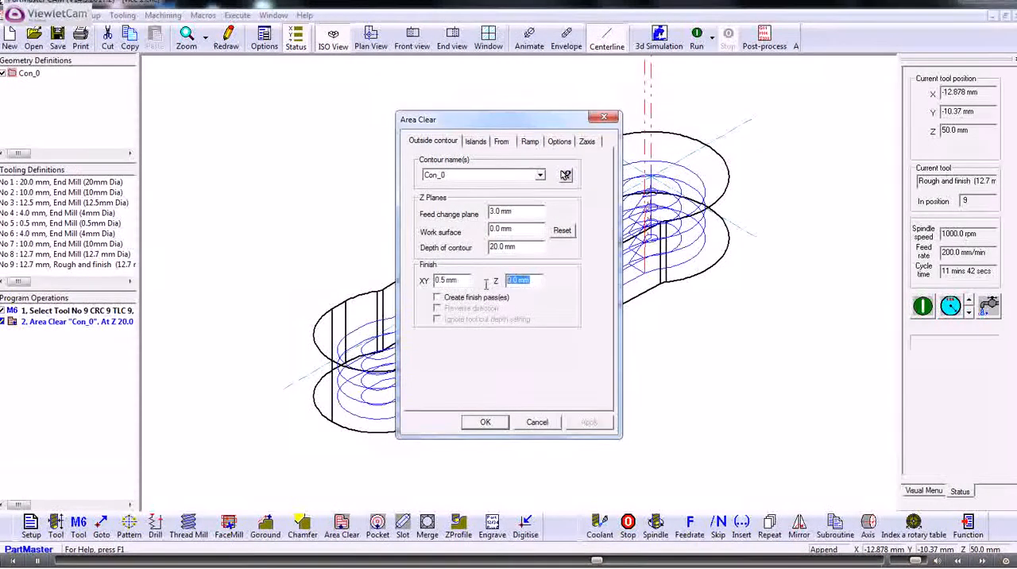
{"action": "type", "text": ".5"}
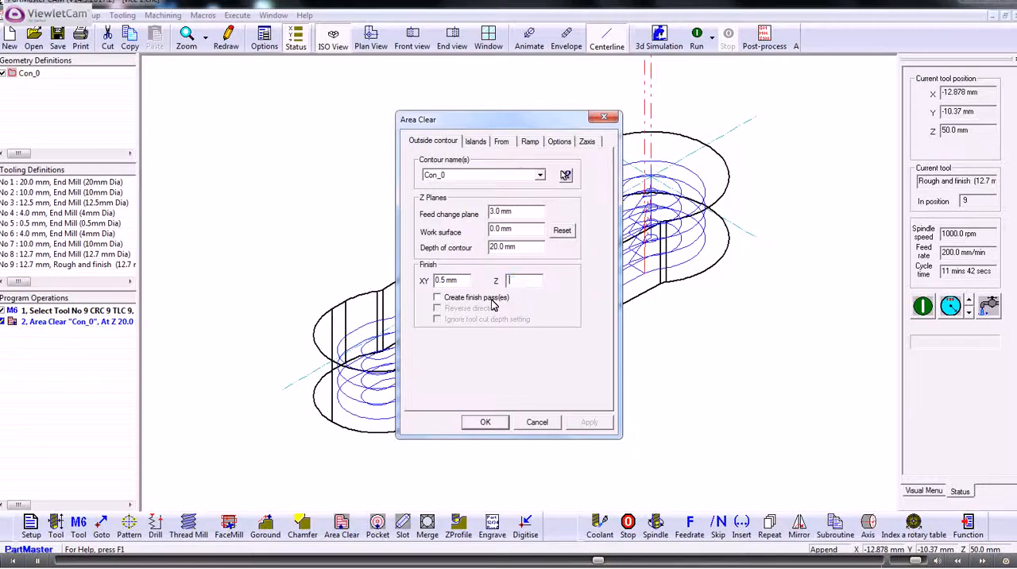
Enable creating finish passes that ignore the tool cut depth setting, leaving the direction unreversed, and accept the area clearance.
{"action": "left_click", "coordinate": [438, 299]}
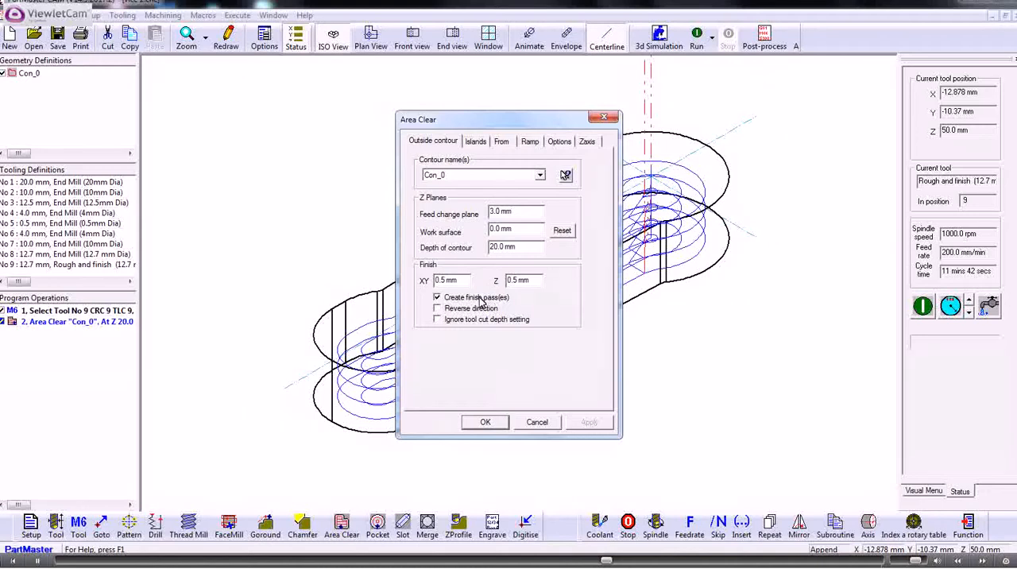
{"action": "left_click", "coordinate": [437, 297]}
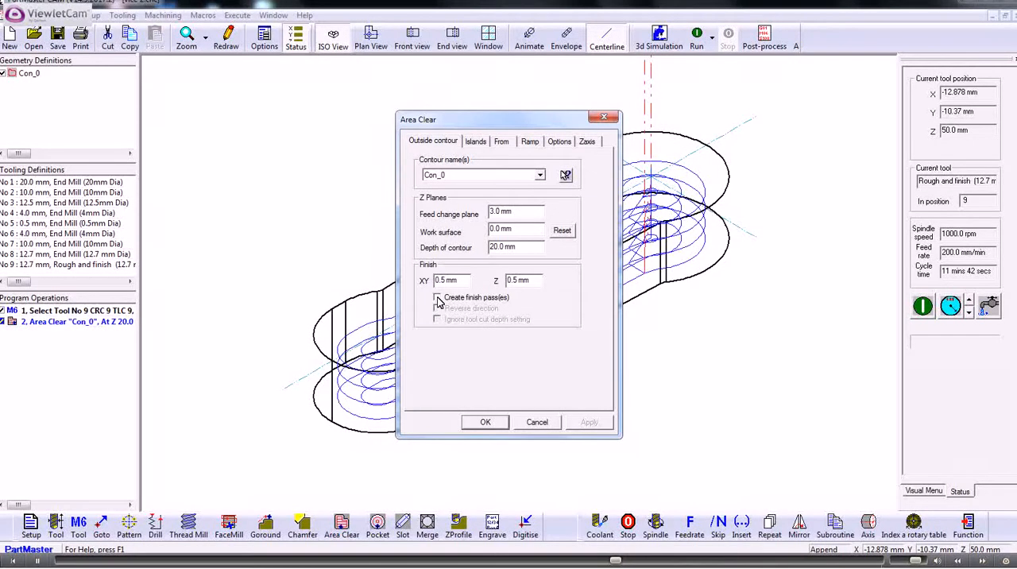
{"action": "left_click", "coordinate": [437, 298]}
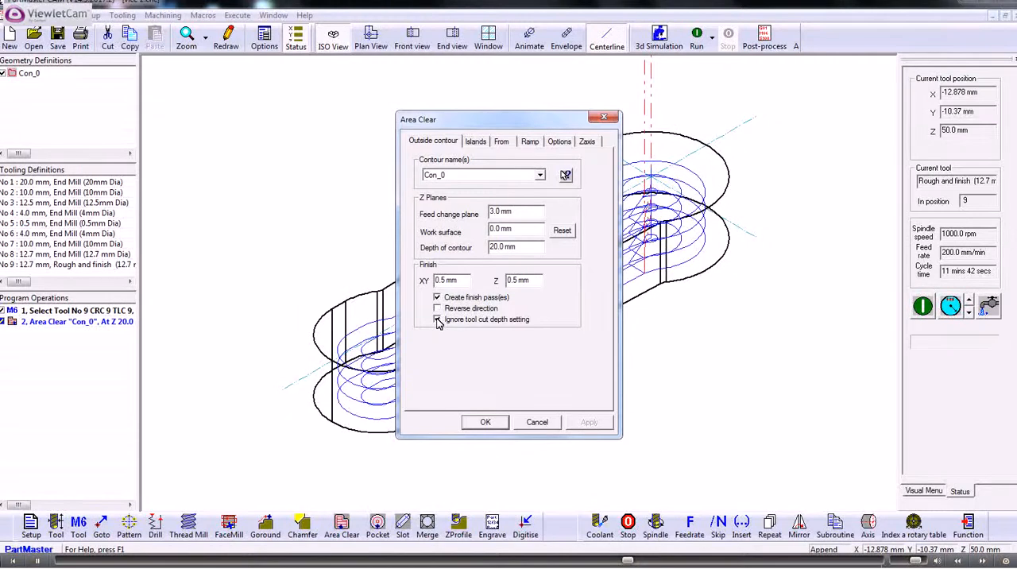
{"action": "left_click", "coordinate": [485, 422]}
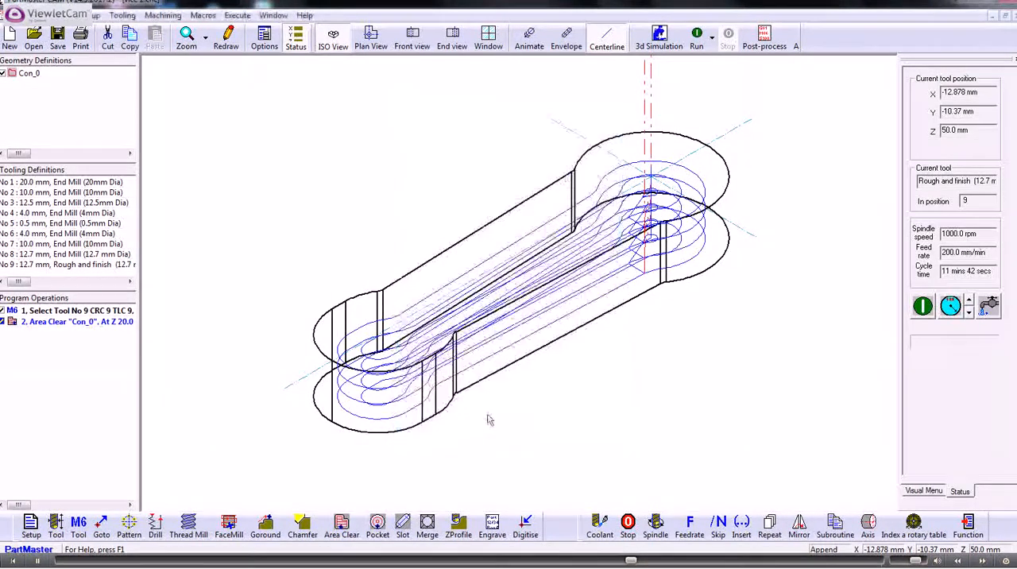
Run the program in the ISO, front and plan views, ending in ISO, to check the roughing and finish passes.
{"action": "left_click", "coordinate": [696, 40]}
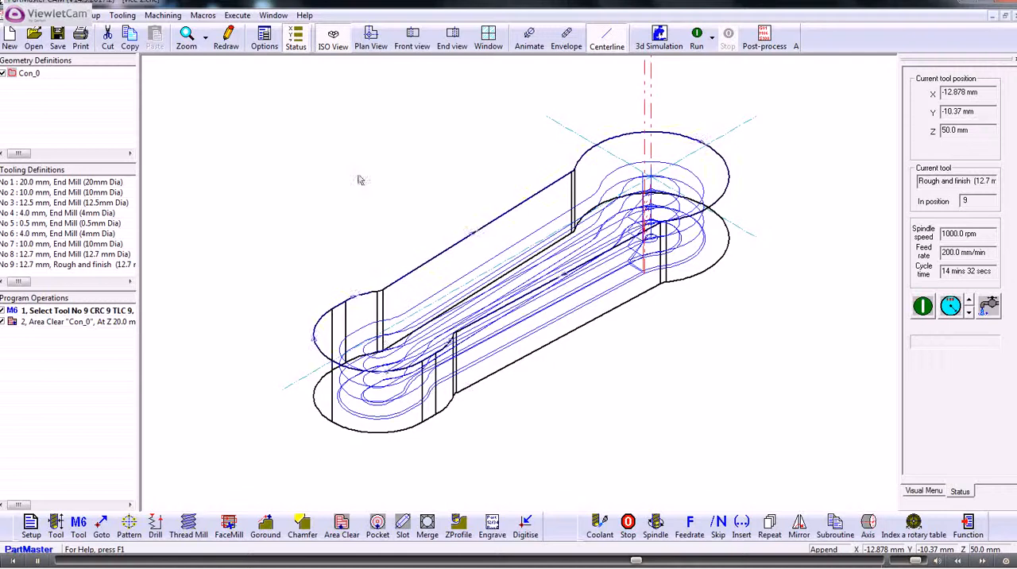
{"action": "left_click", "coordinate": [413, 39]}
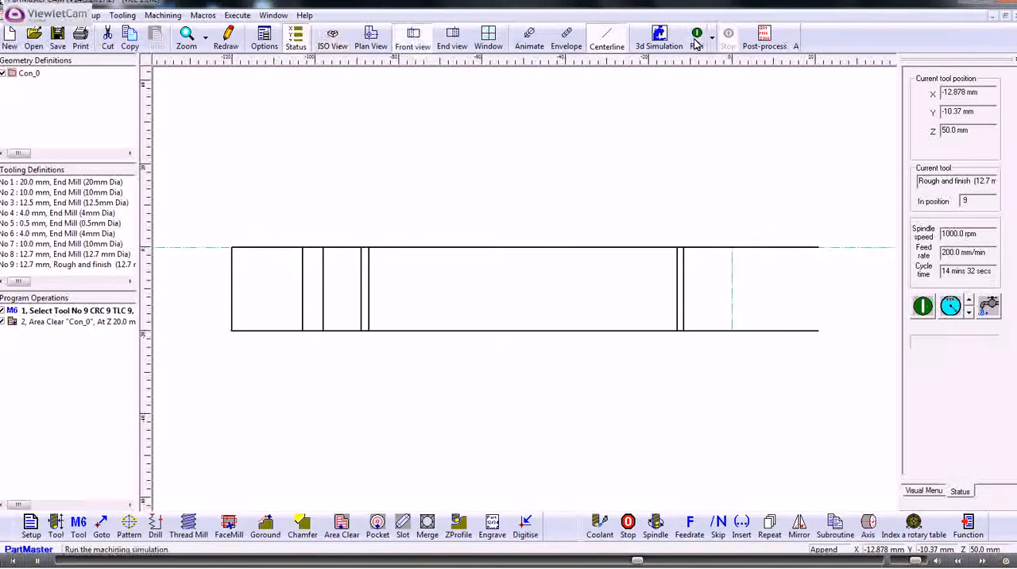
{"action": "left_click", "coordinate": [696, 38]}
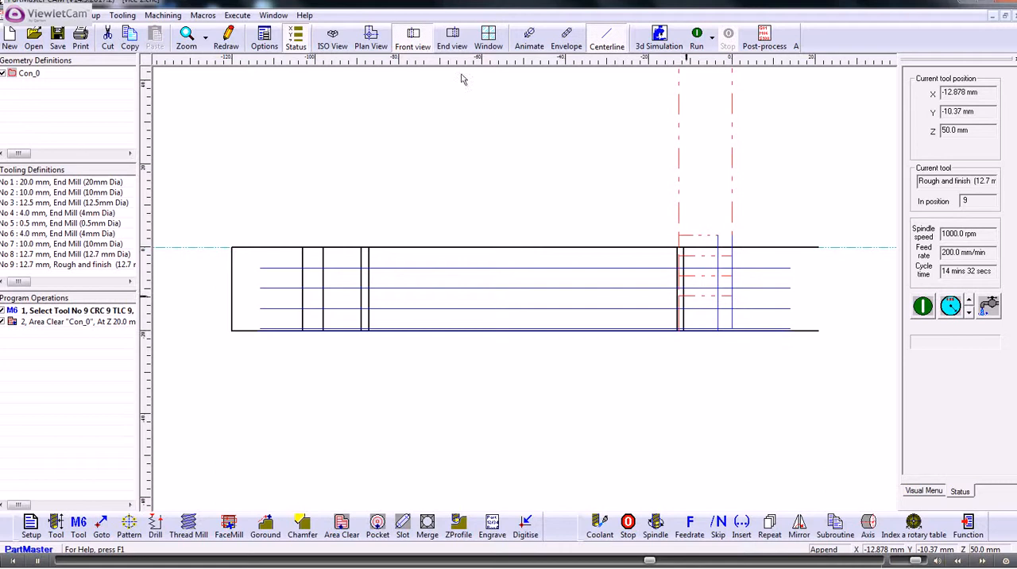
{"action": "left_click", "coordinate": [371, 41]}
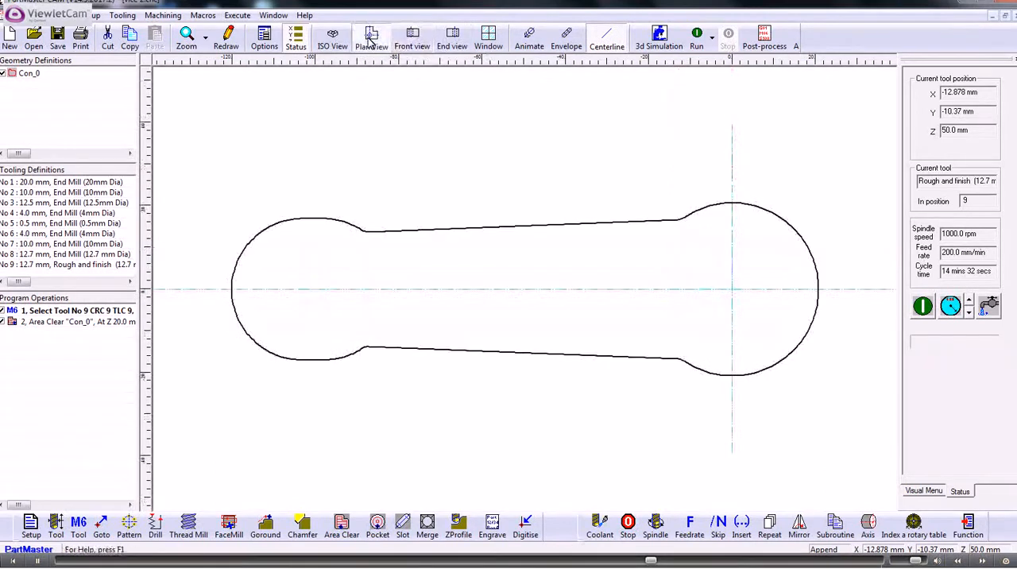
{"action": "left_click", "coordinate": [698, 37]}
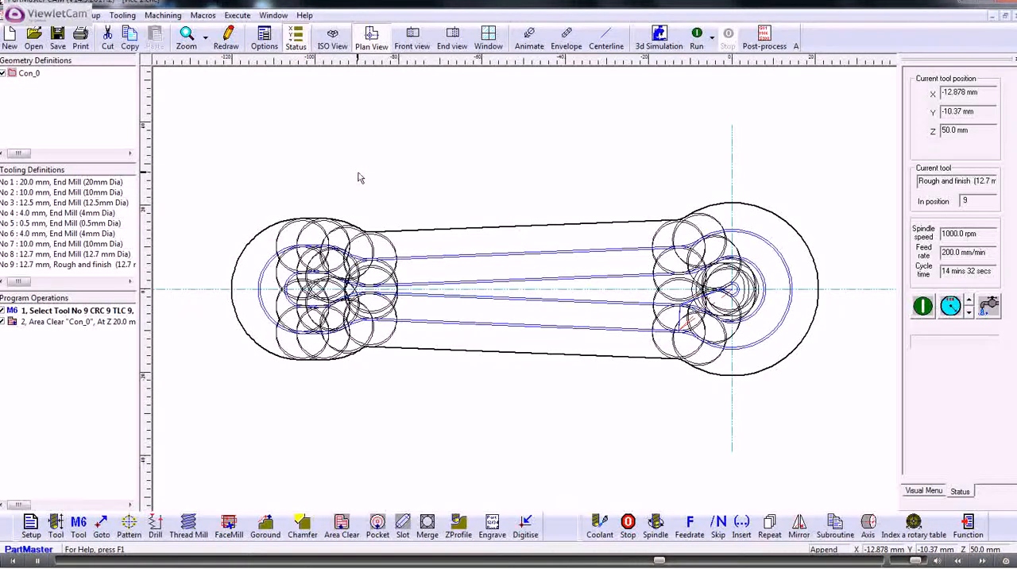
{"action": "left_click", "coordinate": [332, 36]}
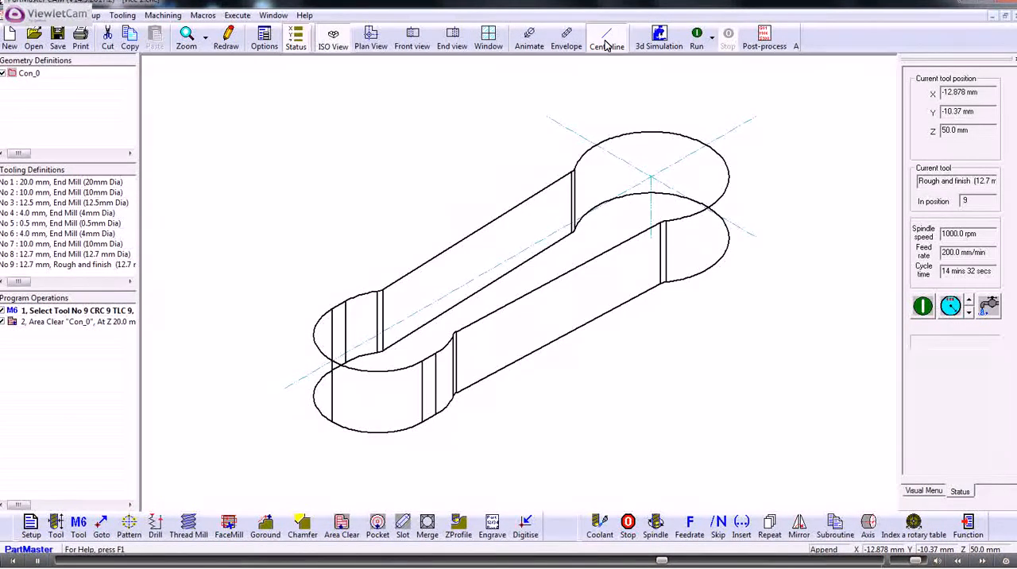
{"action": "left_click", "coordinate": [698, 39]}
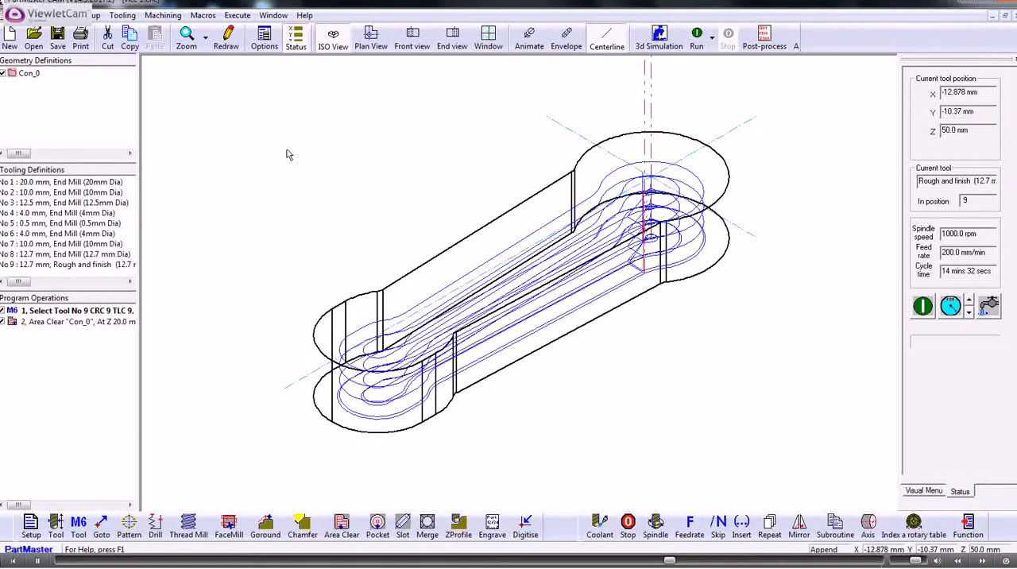
Split the graphics window into four views, run the toolpath in the plan, end and front views, and switch the front view to ISO.
{"action": "left_click", "coordinate": [489, 41]}
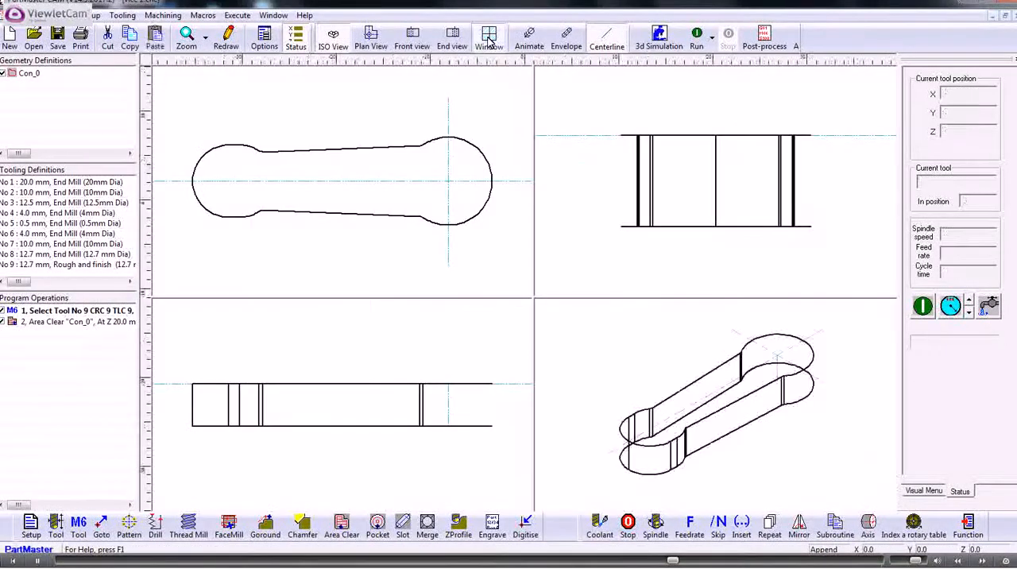
{"action": "left_click", "coordinate": [419, 173]}
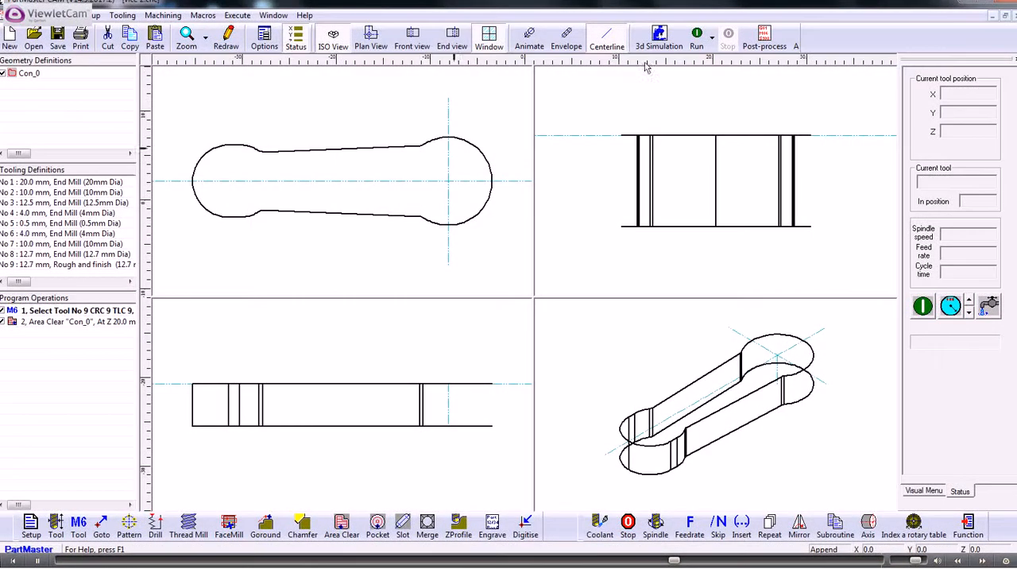
{"action": "left_click", "coordinate": [695, 42]}
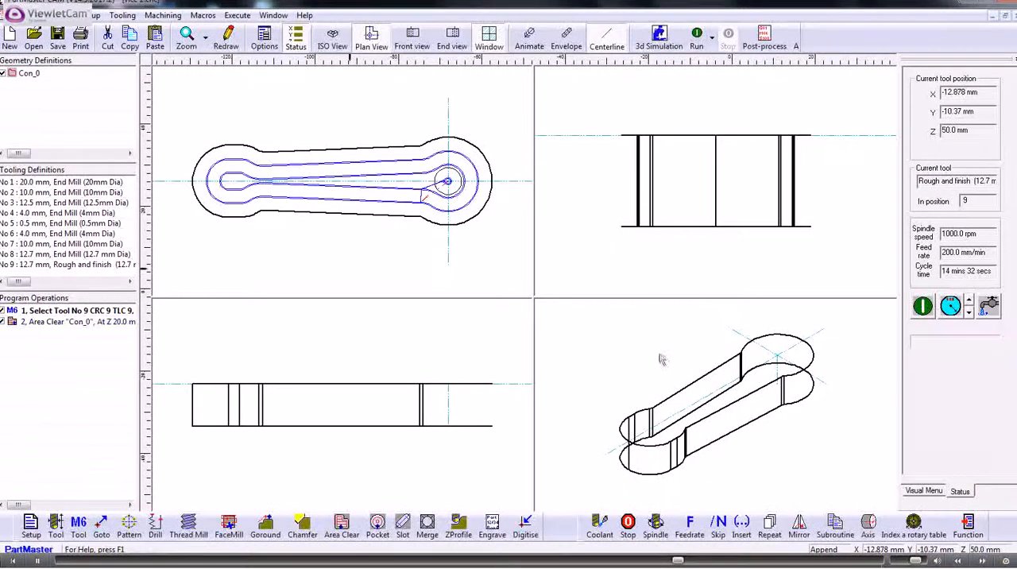
{"action": "left_click", "coordinate": [672, 220]}
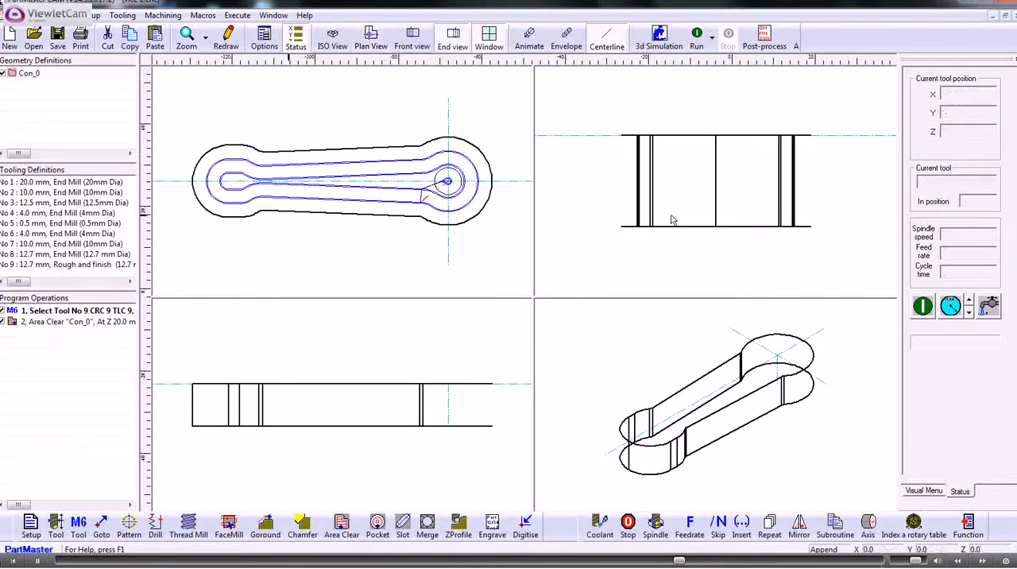
{"action": "left_click", "coordinate": [696, 37]}
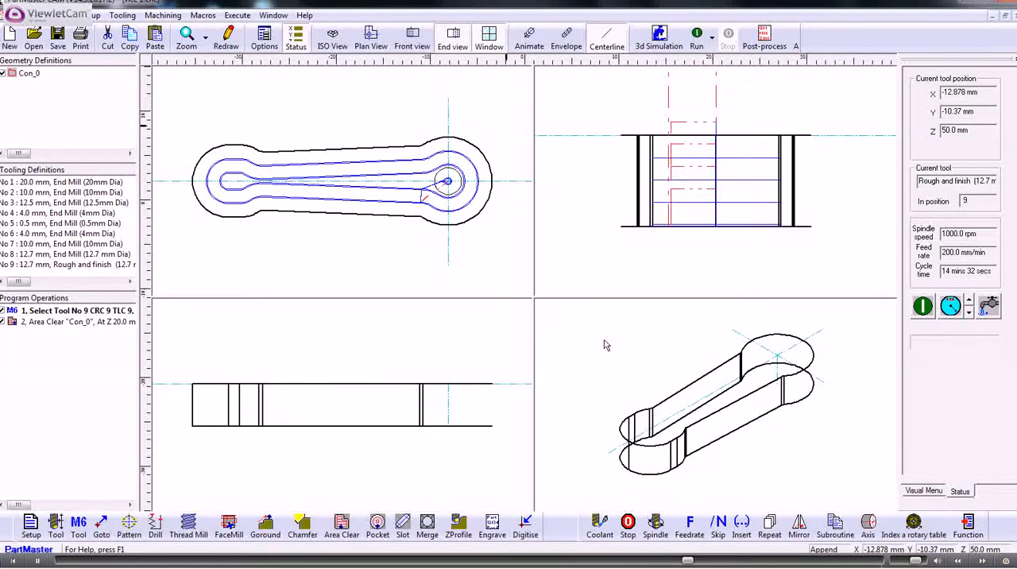
{"action": "left_click", "coordinate": [697, 38]}
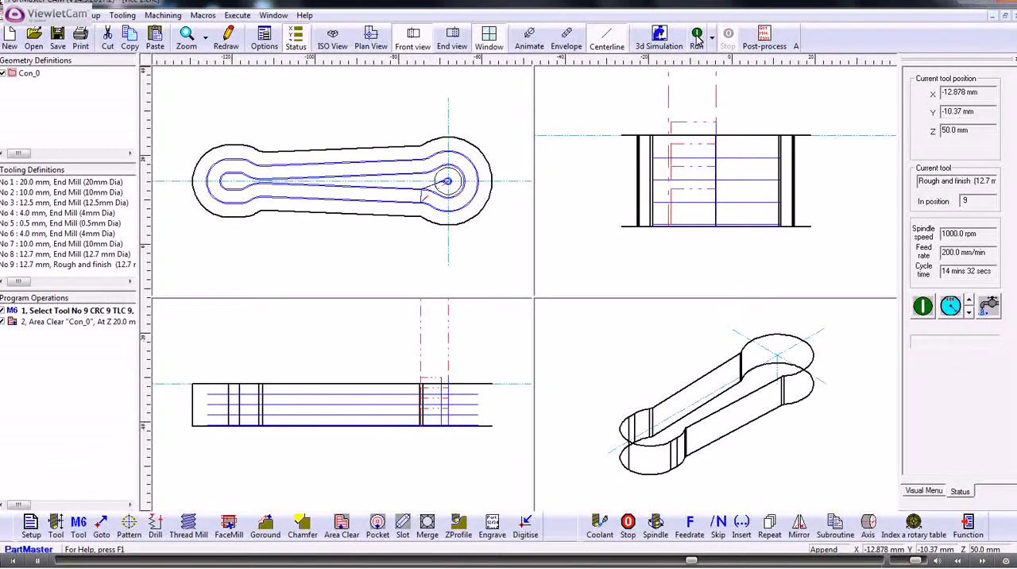
{"action": "left_click", "coordinate": [330, 41]}
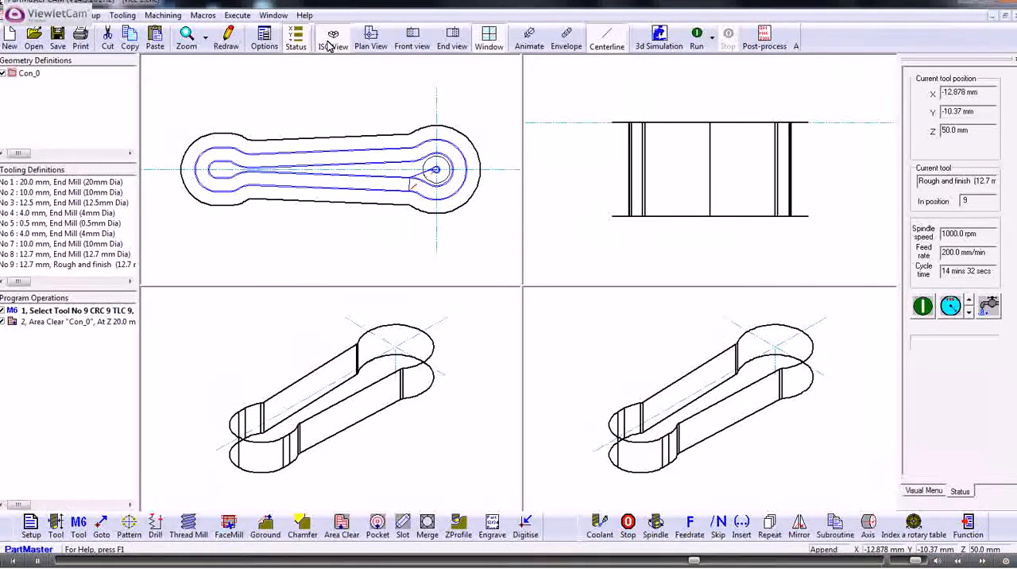
Save the CNC program as vice 2.cnc.
{"action": "left_click", "coordinate": [58, 36]}
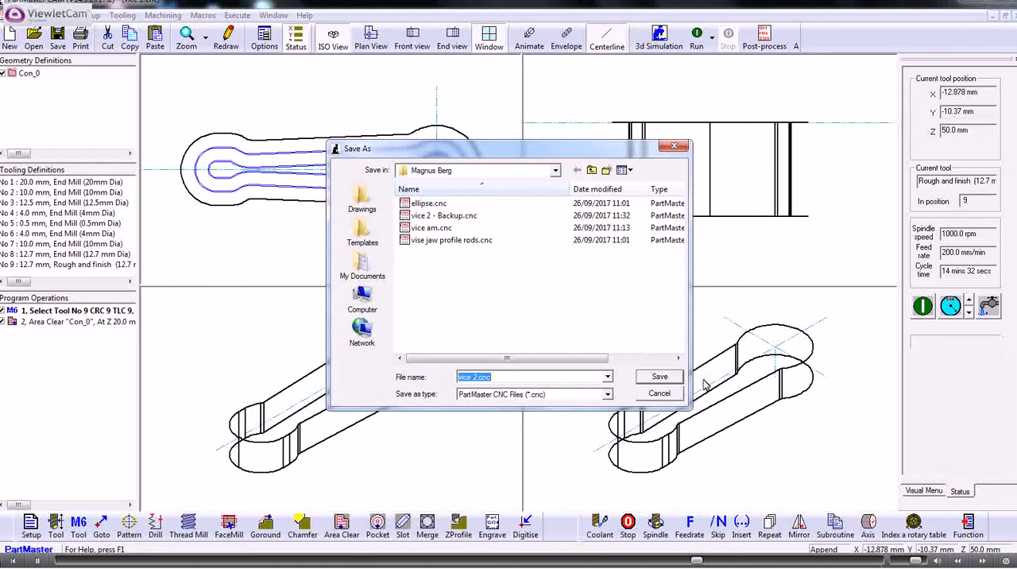
{"action": "left_click", "coordinate": [659, 377]}
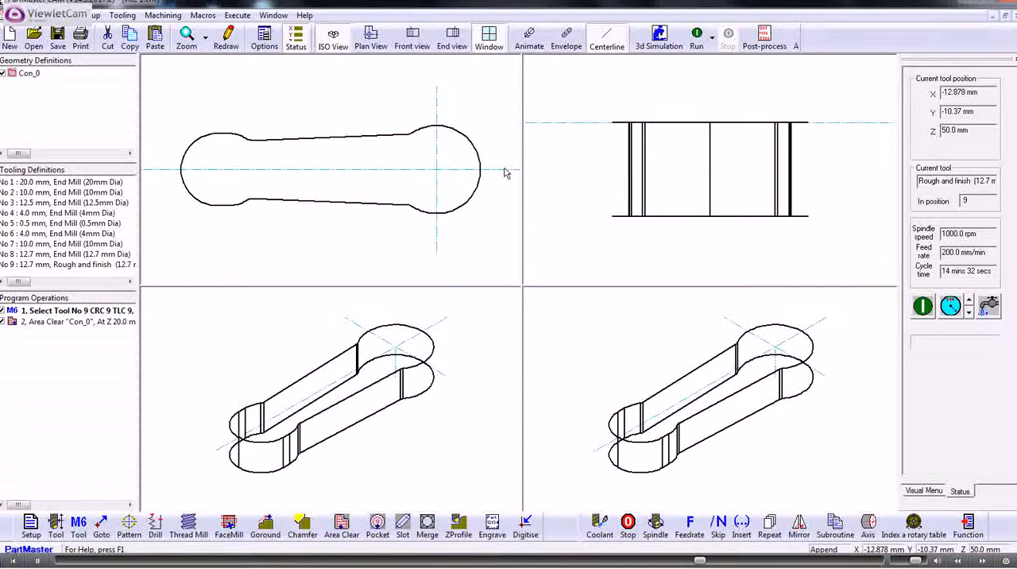
Produce the simulation data vice 2.SIMDATA for the SM_Vertical Mill.ppr machine and launch the 3D machine simulation.
{"action": "left_click", "coordinate": [659, 37]}
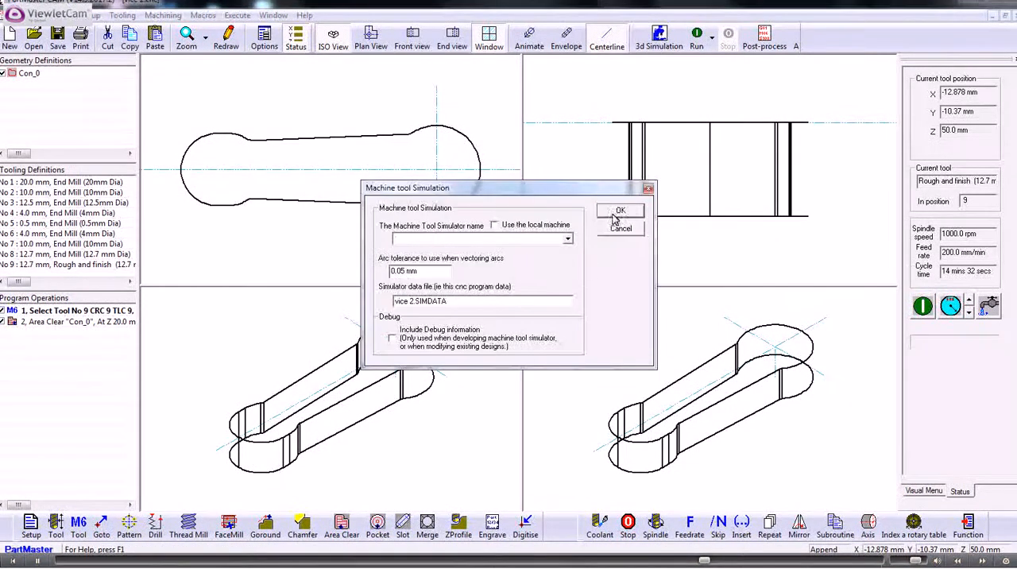
{"action": "left_click", "coordinate": [567, 238]}
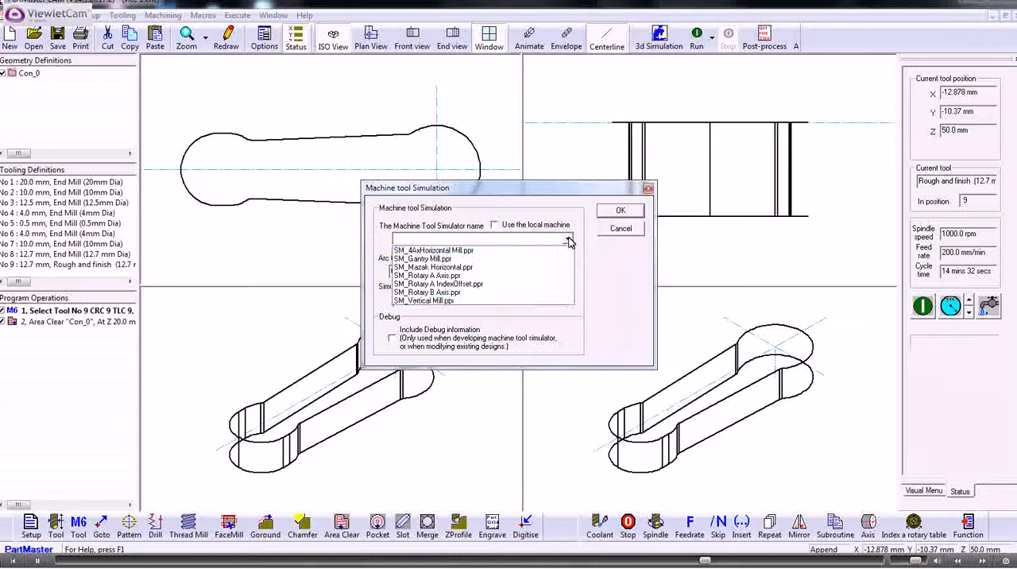
{"action": "left_click", "coordinate": [433, 301]}
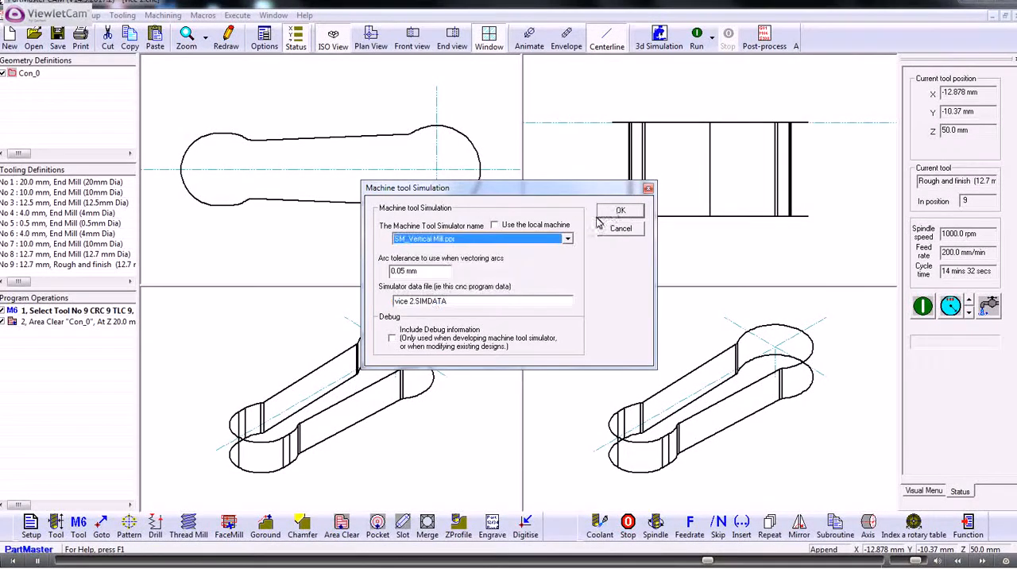
{"action": "left_click", "coordinate": [618, 211]}
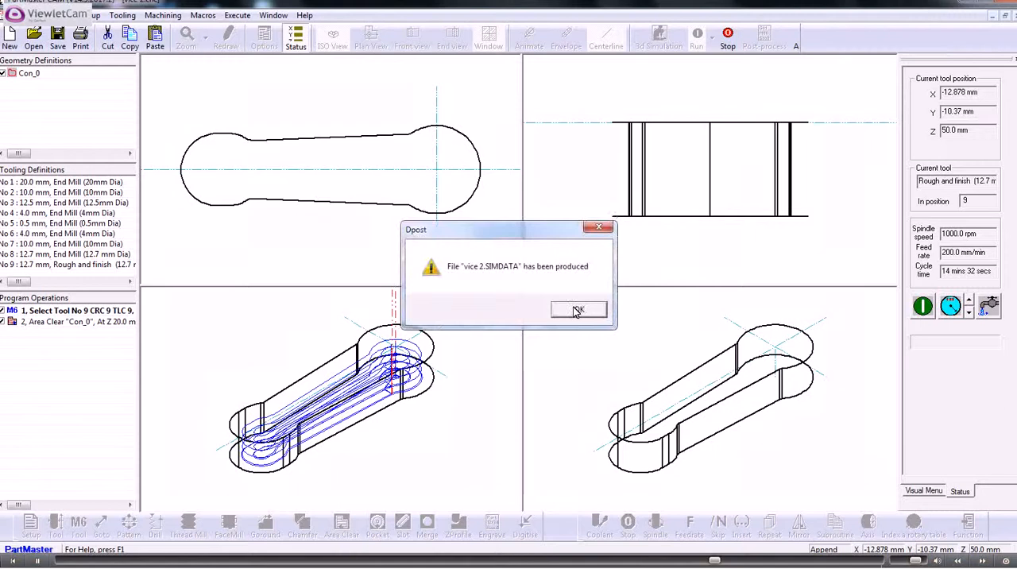
{"action": "left_click", "coordinate": [574, 309]}
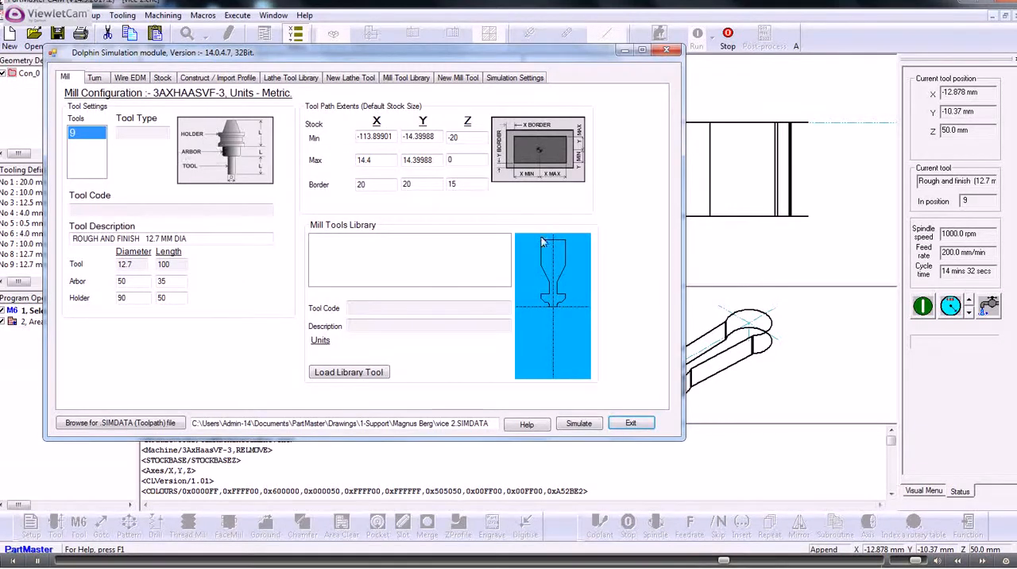
{"action": "left_click", "coordinate": [578, 424]}
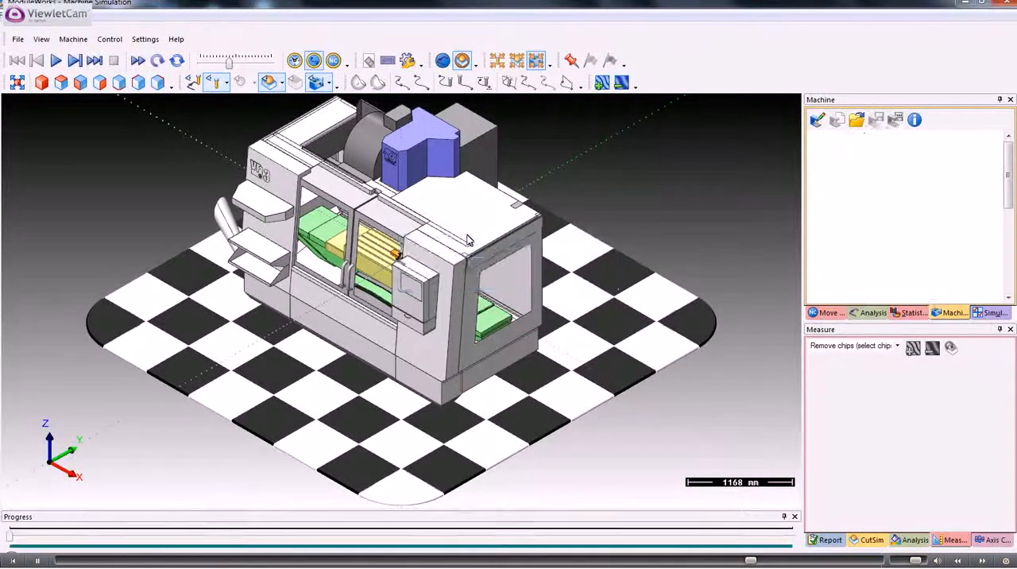
Examine the stock block, cutter and machine table up close, as well as the whole milling machine.
{"action": "scroll", "coordinate": [448, 246], "scroll_direction": "up", "scroll_amount": 3}
{"action": "scroll", "coordinate": [448, 245], "scroll_direction": "up", "scroll_amount": 4}
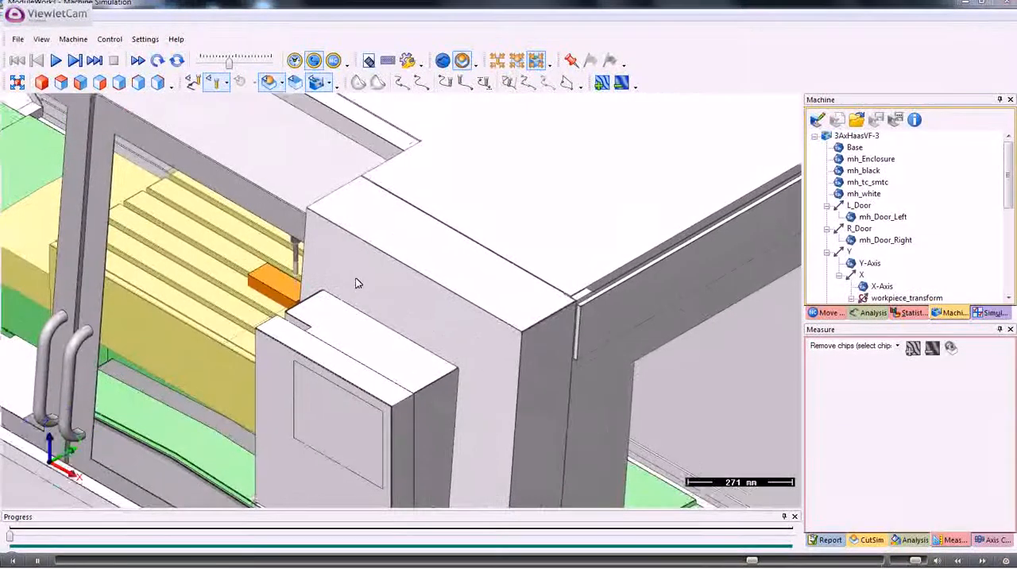
{"action": "scroll", "coordinate": [385, 283], "scroll_direction": "up", "scroll_amount": 5}
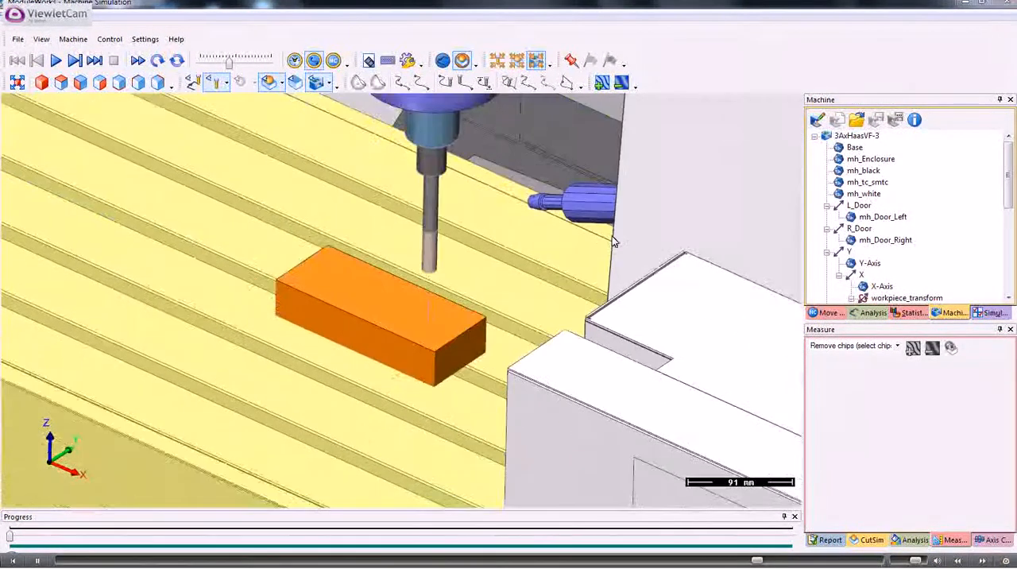
{"action": "middle_click_drag", "start_coordinate": [613, 241], "coordinate": [631, 243]}
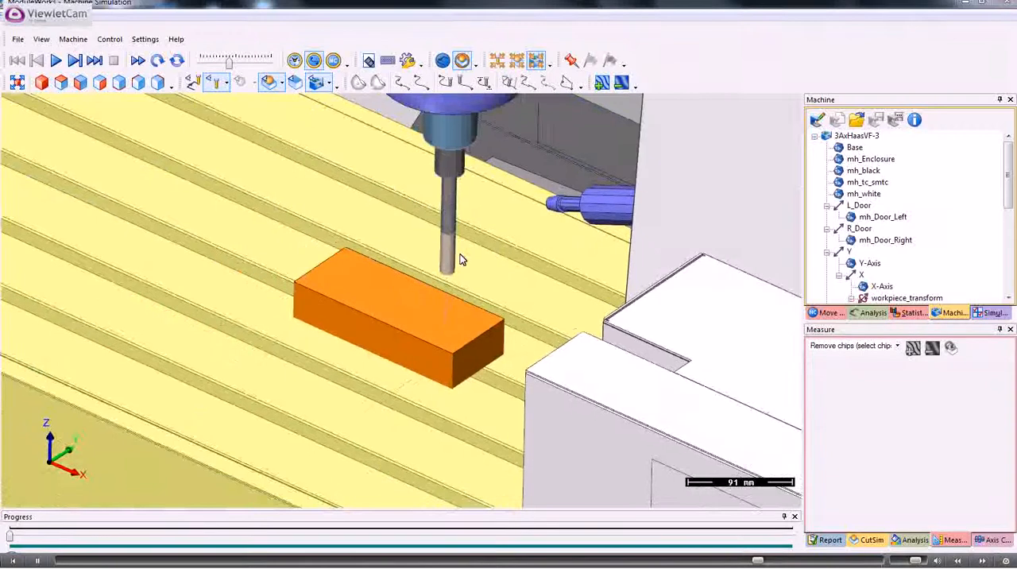
{"action": "scroll", "coordinate": [461, 258], "scroll_direction": "up", "scroll_amount": 4}
{"action": "scroll", "coordinate": [470, 256], "scroll_direction": "down", "scroll_amount": 1}
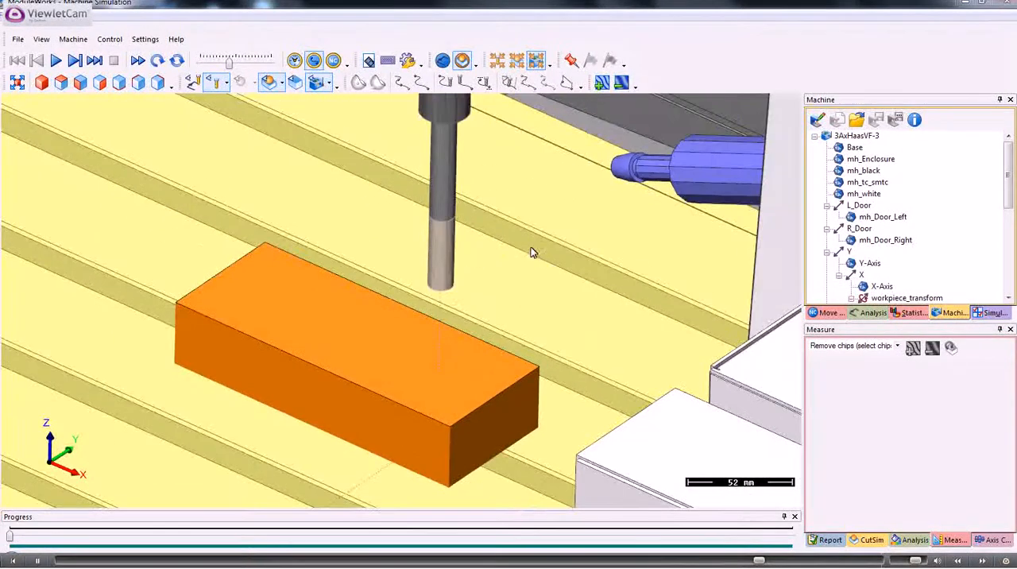
{"action": "middle_click_drag", "start_coordinate": [509, 265], "coordinate": [567, 253]}
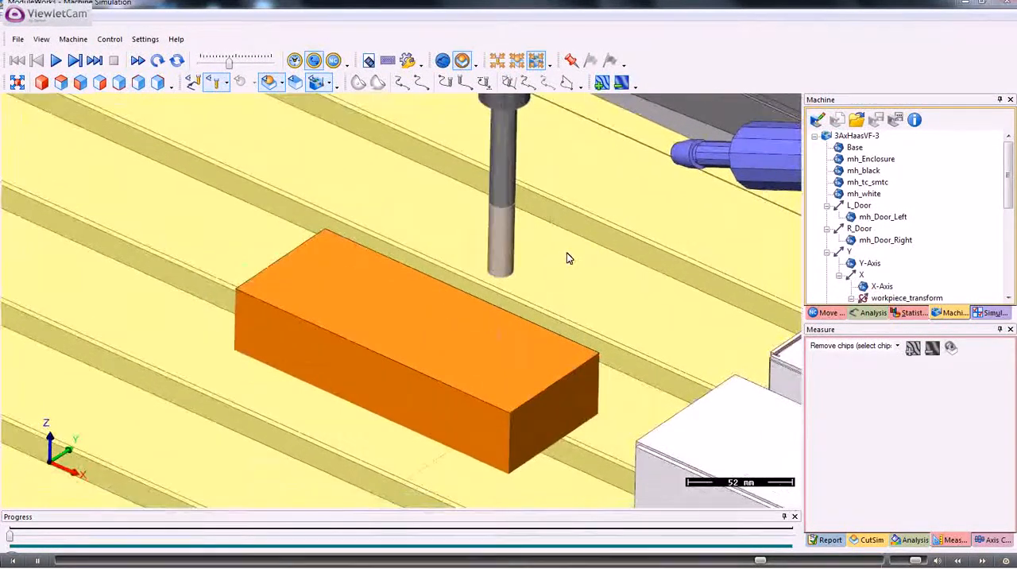
{"action": "mouse_move", "coordinate": [560, 255]}
{"action": "left_mouse_down"}
{"action": "mouse_move", "coordinate": [551, 245]}
{"action": "mouse_move", "coordinate": [577, 254]}
{"action": "mouse_move", "coordinate": [565, 255]}
{"action": "left_mouse_up"}
{"action": "scroll", "coordinate": [558, 256], "scroll_direction": "up", "scroll_amount": 3}
{"action": "scroll", "coordinate": [558, 256], "scroll_direction": "down", "scroll_amount": 4}
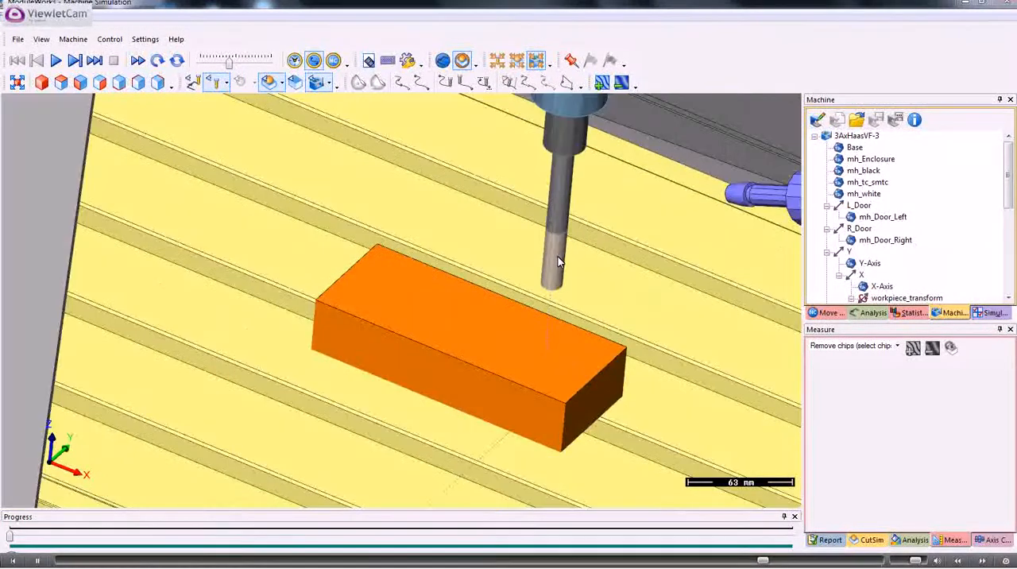
{"action": "scroll", "coordinate": [558, 256], "scroll_direction": "down", "scroll_amount": 5}
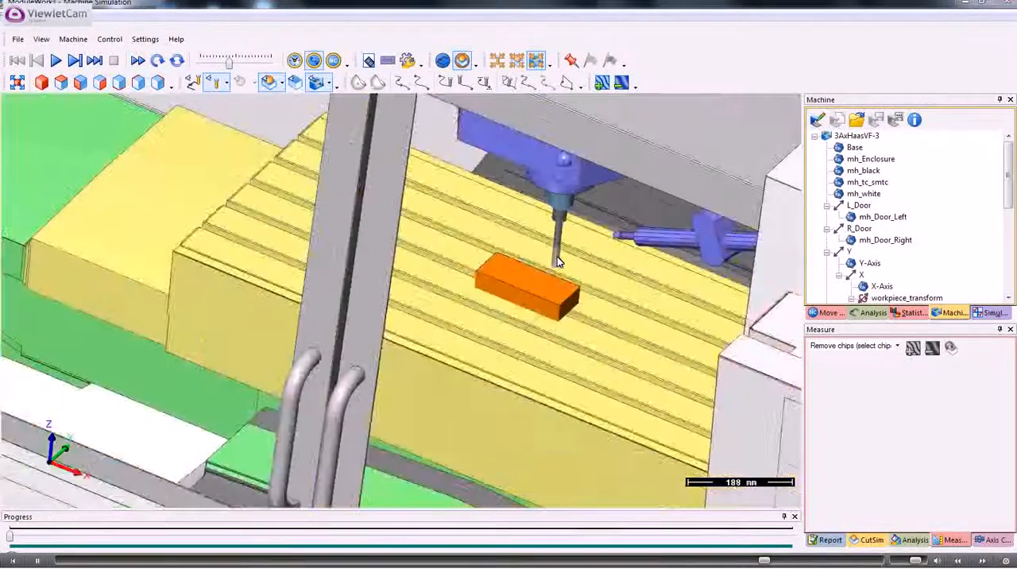
{"action": "scroll", "coordinate": [557, 256], "scroll_direction": "down", "scroll_amount": 1}
{"action": "scroll", "coordinate": [557, 255], "scroll_direction": "up", "scroll_amount": 1}
{"action": "scroll", "coordinate": [555, 255], "scroll_direction": "up", "scroll_amount": 1}
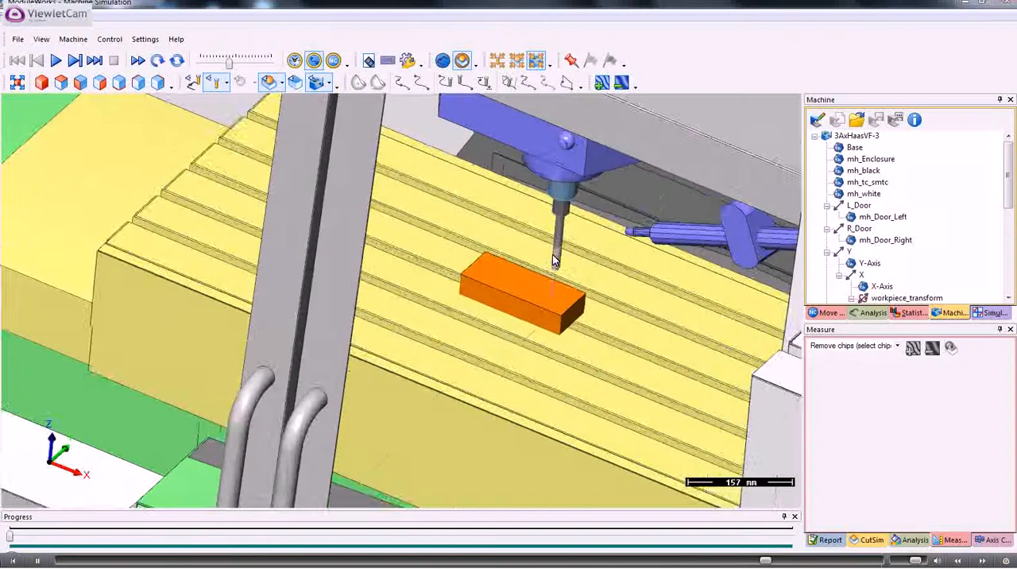
{"action": "scroll", "coordinate": [552, 254], "scroll_direction": "down", "scroll_amount": 7}
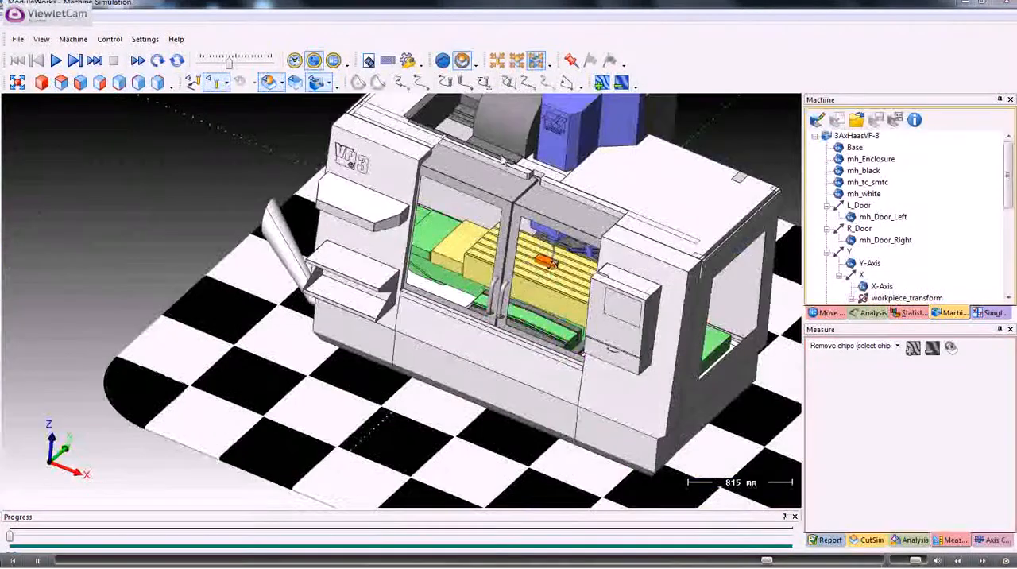
Focus on the workpiece and tool only, play the simulation at a higher speed to its end, and inspect the machined pocket.
{"action": "left_click", "coordinate": [518, 62]}
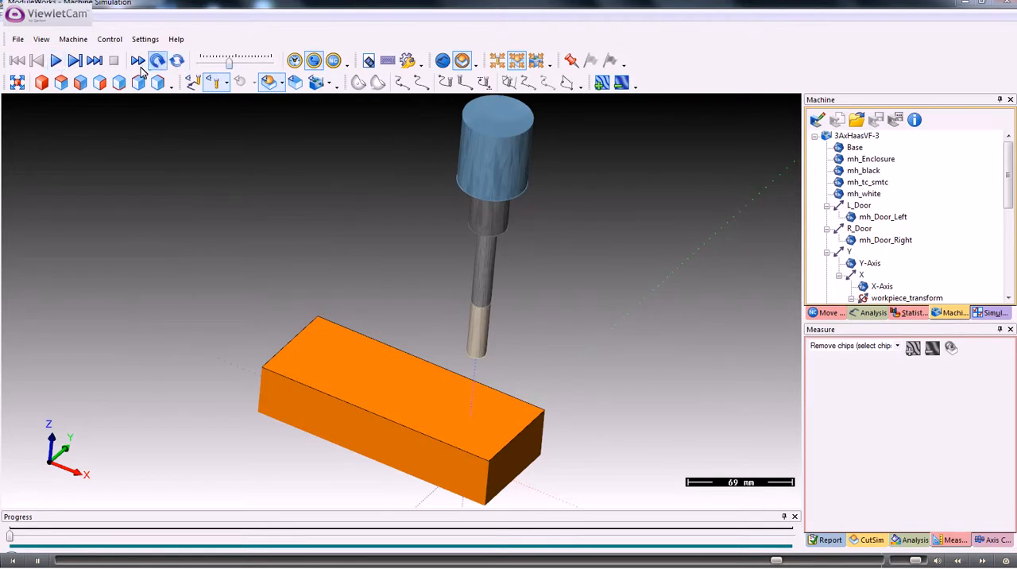
{"action": "left_click", "coordinate": [55, 61]}
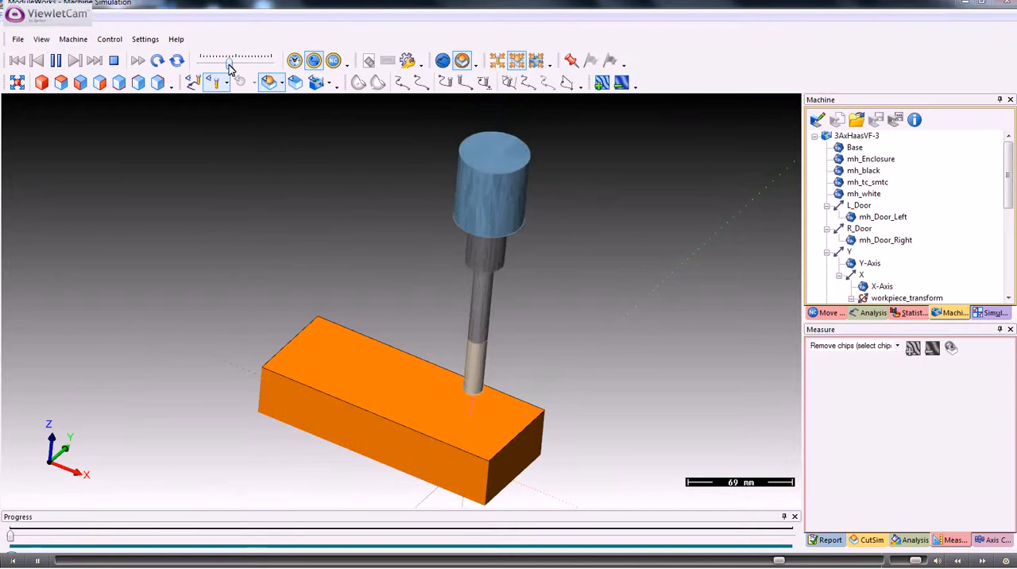
{"action": "left_click_drag", "start_coordinate": [230, 64], "coordinate": [245, 64]}
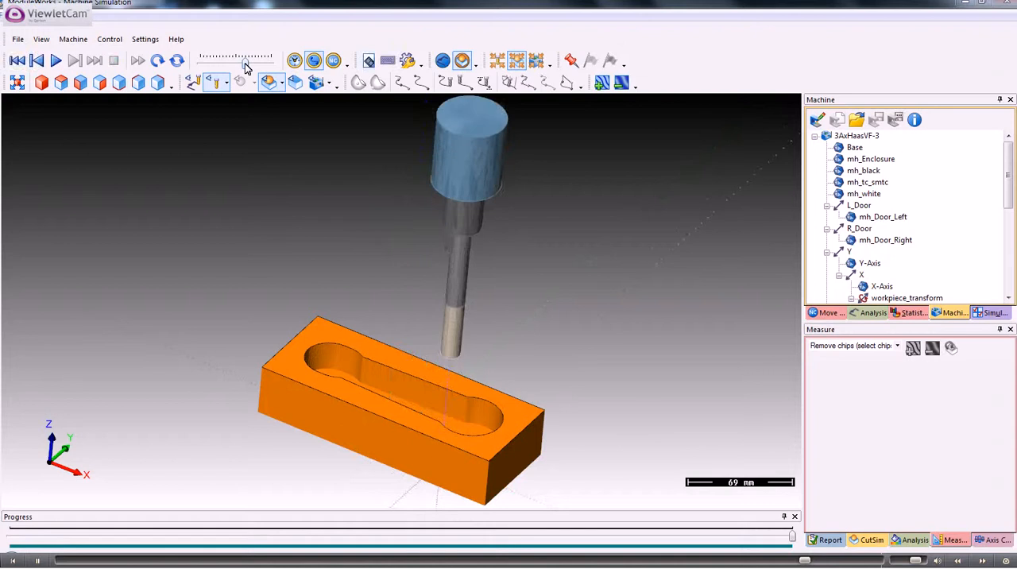
{"action": "scroll", "coordinate": [437, 231], "scroll_direction": "up", "scroll_amount": 2}
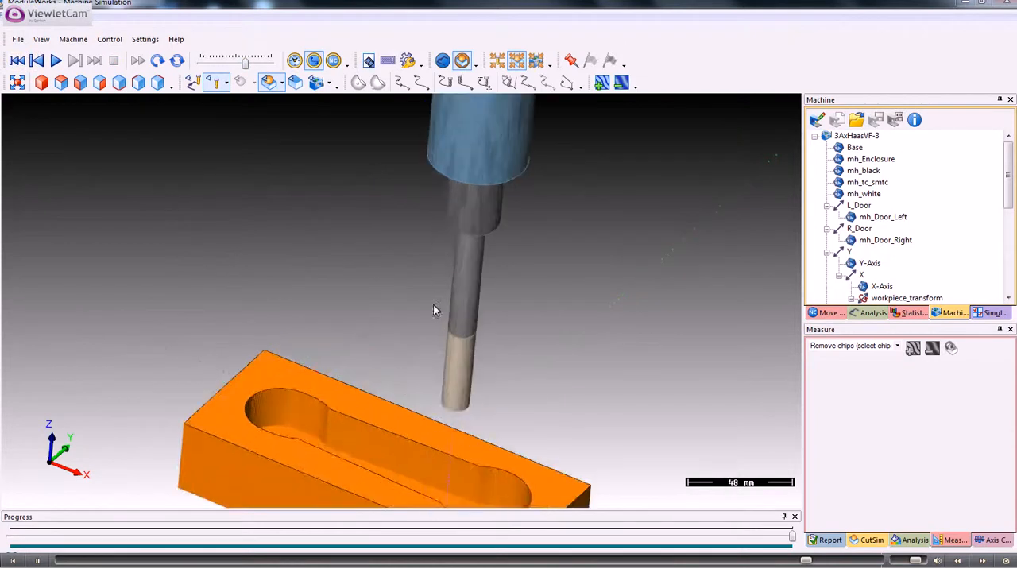
{"action": "middle_click_drag", "start_coordinate": [430, 382], "coordinate": [524, 289]}
Look through the report and cut simulation settings, and set the workpiece analysis to Tool number.
{"action": "left_click", "coordinate": [828, 540]}
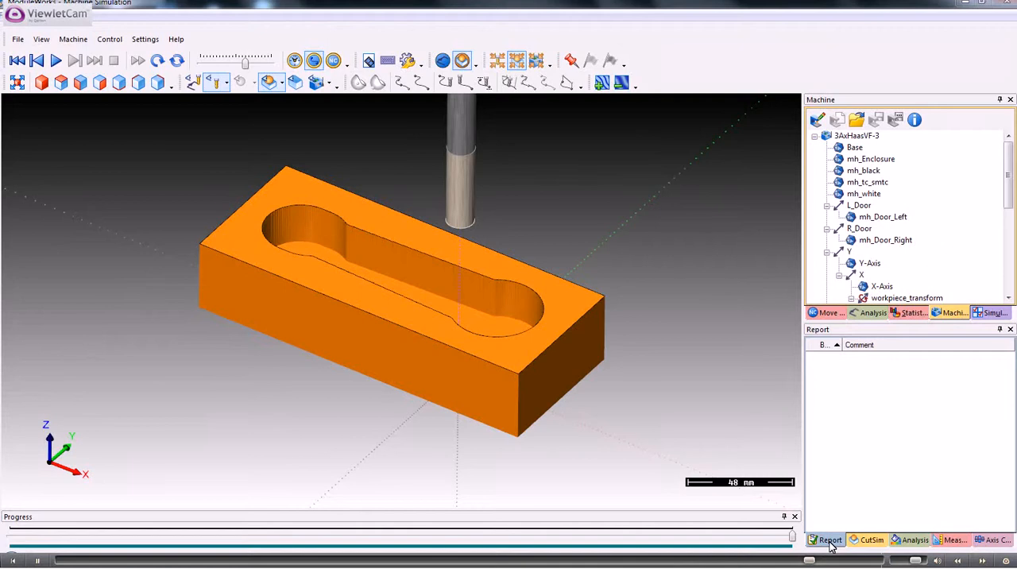
{"action": "left_click", "coordinate": [870, 540]}
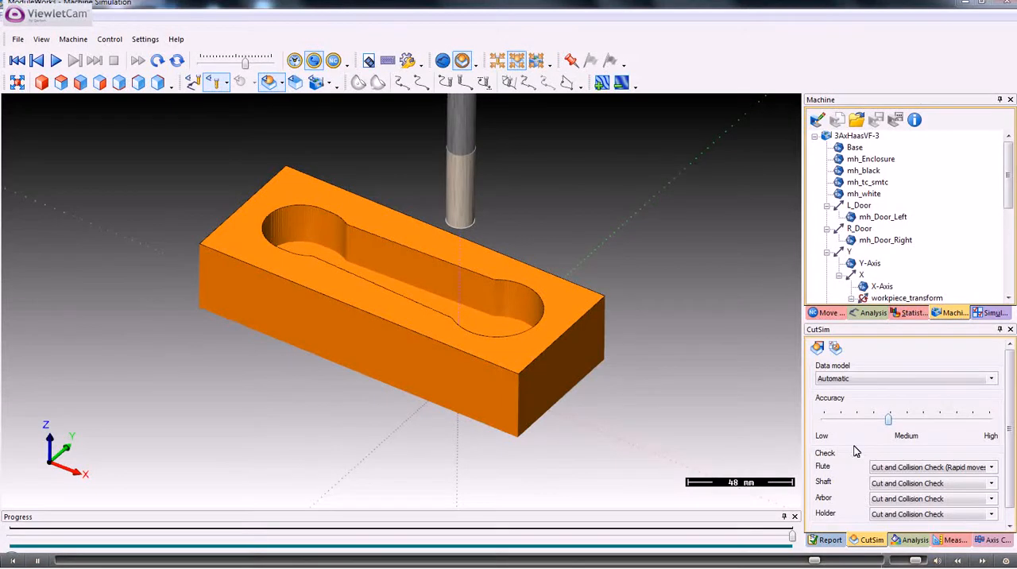
{"action": "left_click", "coordinate": [914, 541]}
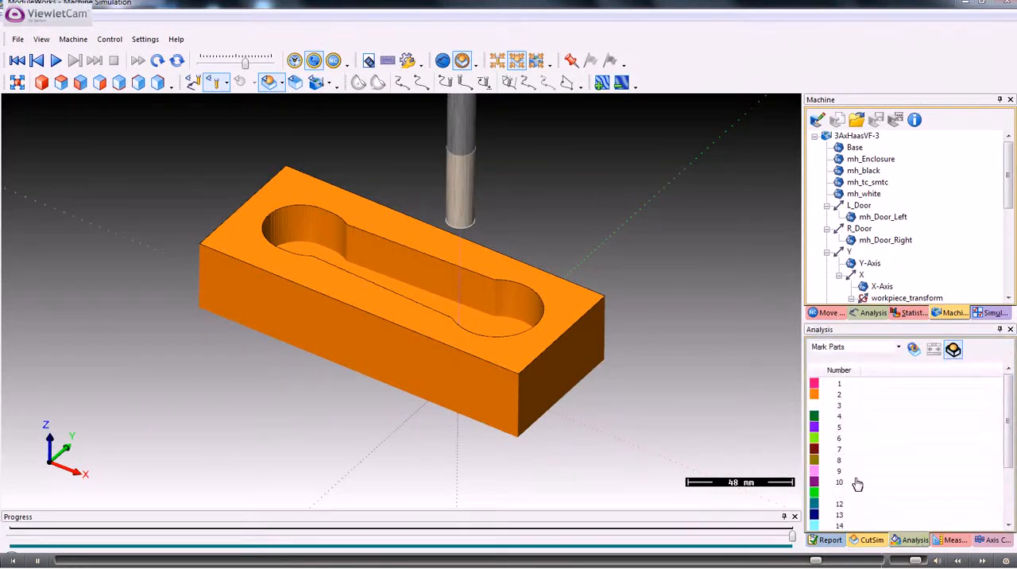
{"action": "left_click", "coordinate": [899, 348]}
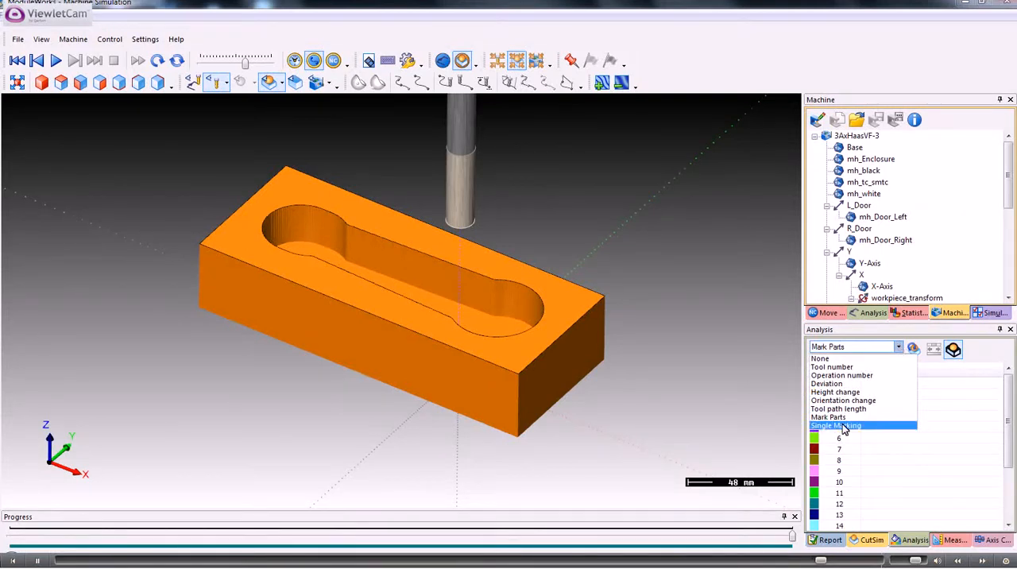
{"action": "left_click", "coordinate": [830, 367]}
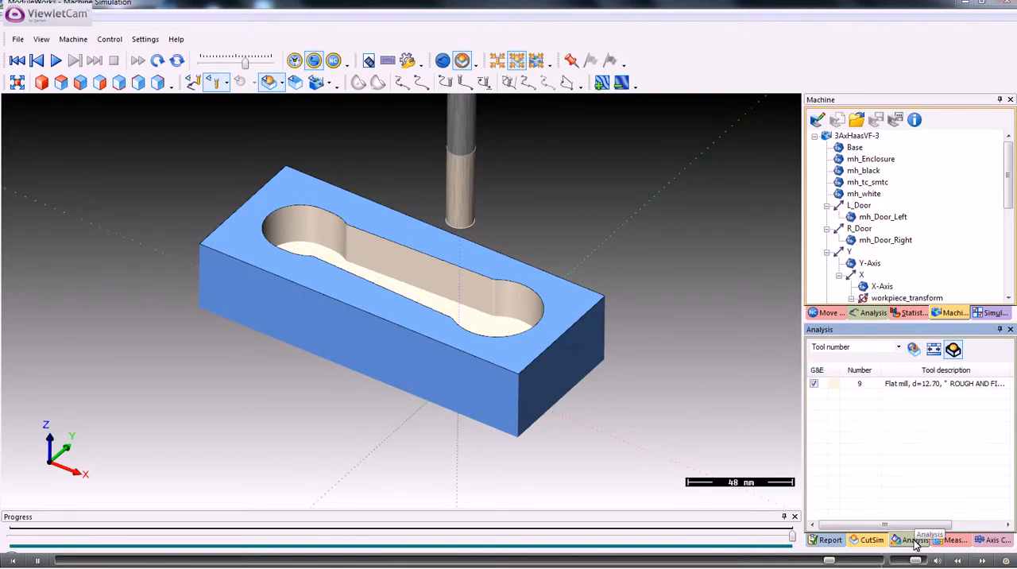
Measure a point inside the machined pocket near its larger rounded end, and close the simulation and its setup module.
{"action": "left_click", "coordinate": [952, 540]}
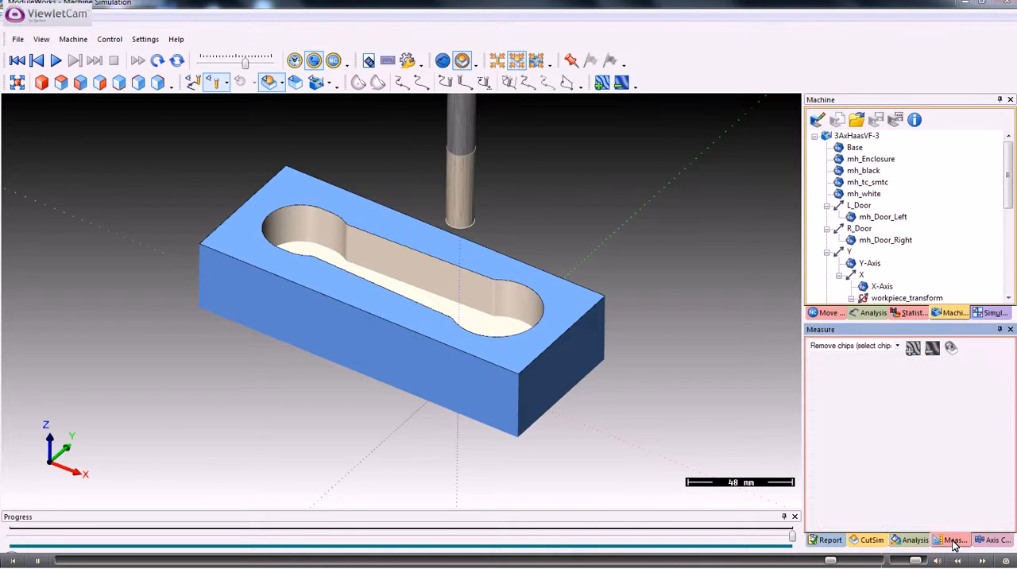
{"action": "left_click", "coordinate": [893, 347]}
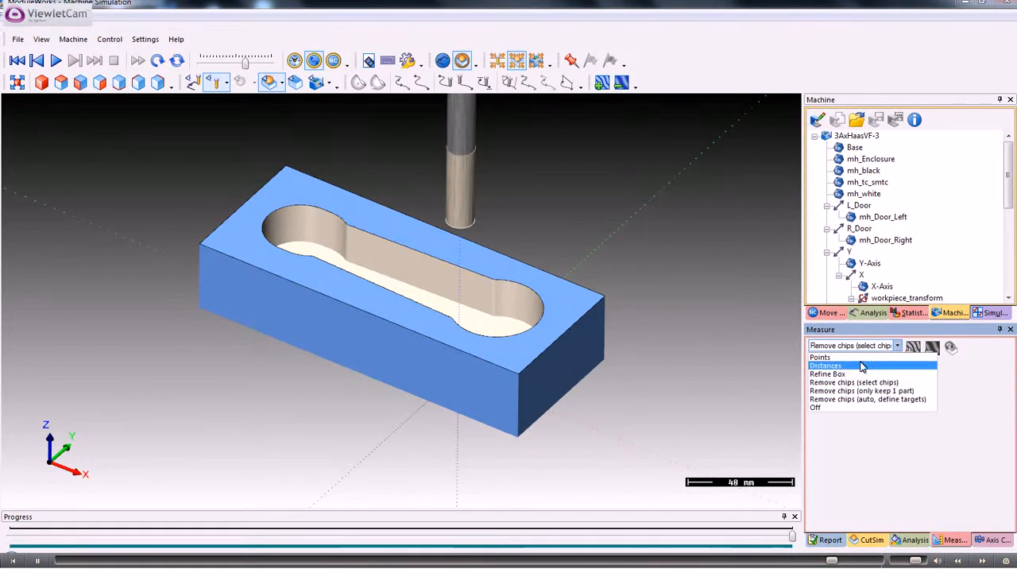
{"action": "left_click", "coordinate": [817, 358]}
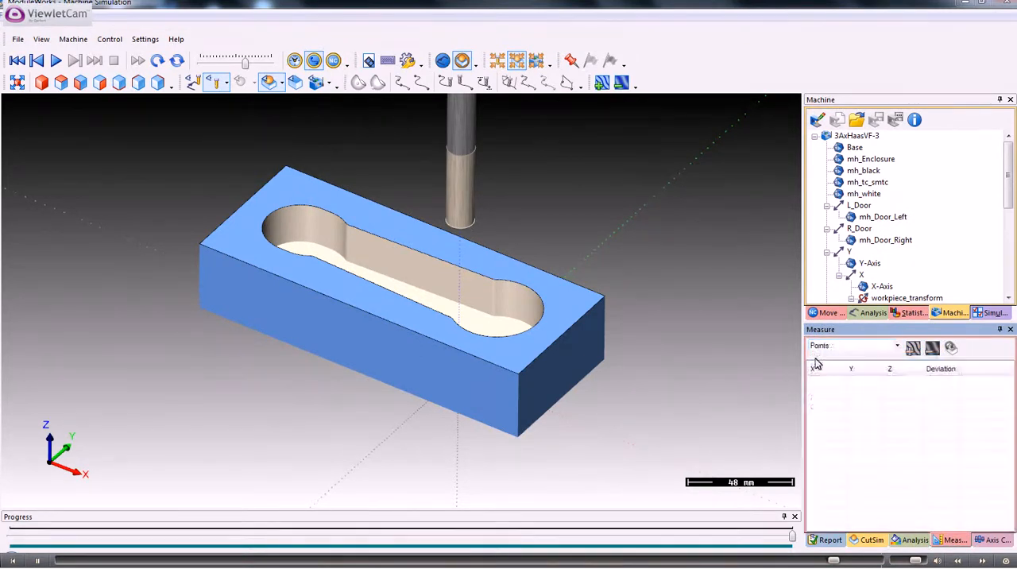
{"action": "left_click", "coordinate": [493, 319]}
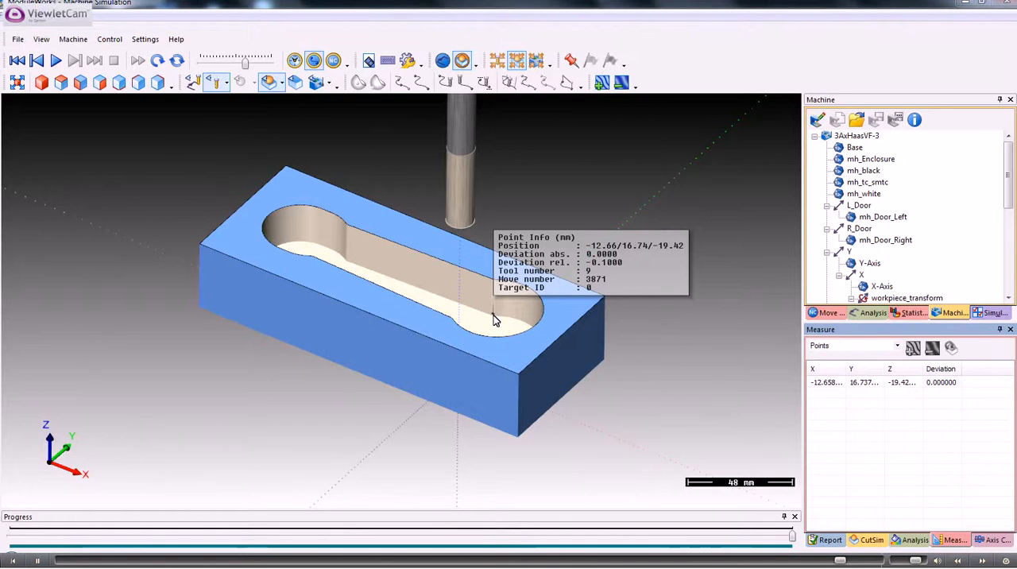
{"action": "left_click", "coordinate": [1009, 4]}
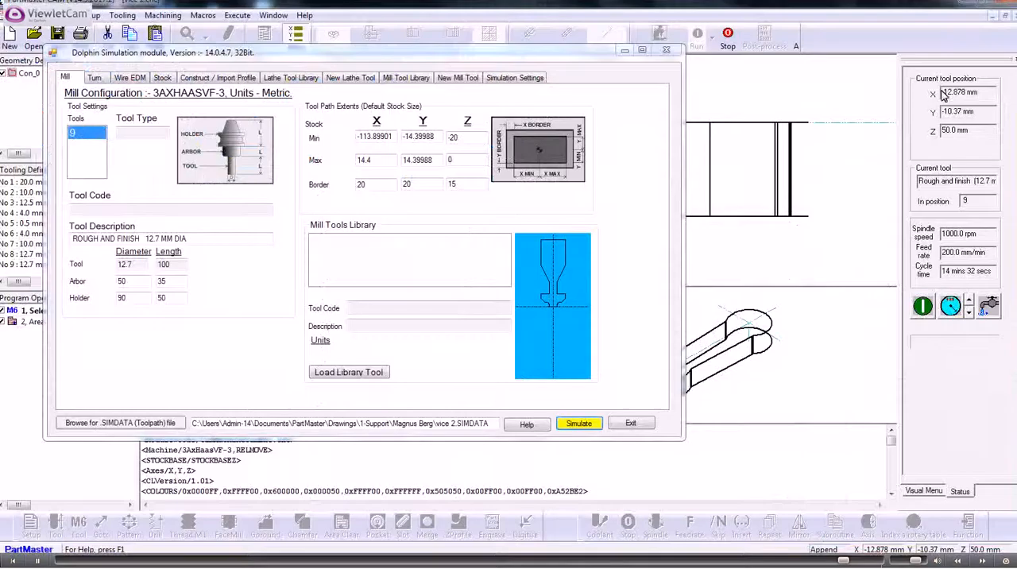
{"action": "left_click", "coordinate": [632, 424]}
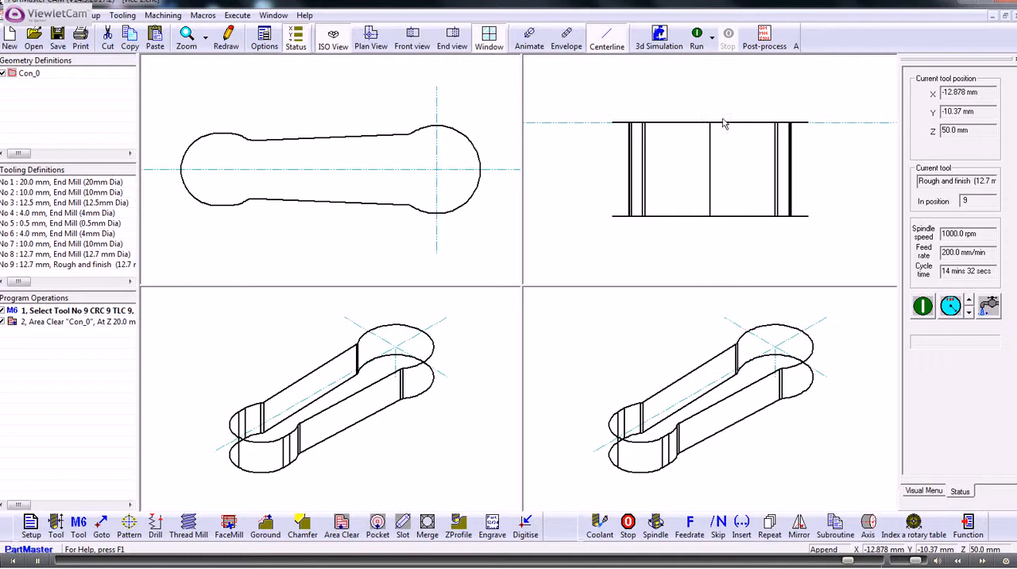
Post-process the program with M_MACH3.ppr into the NC file vice 2.tap and display the generated code.
{"action": "left_click", "coordinate": [764, 37]}
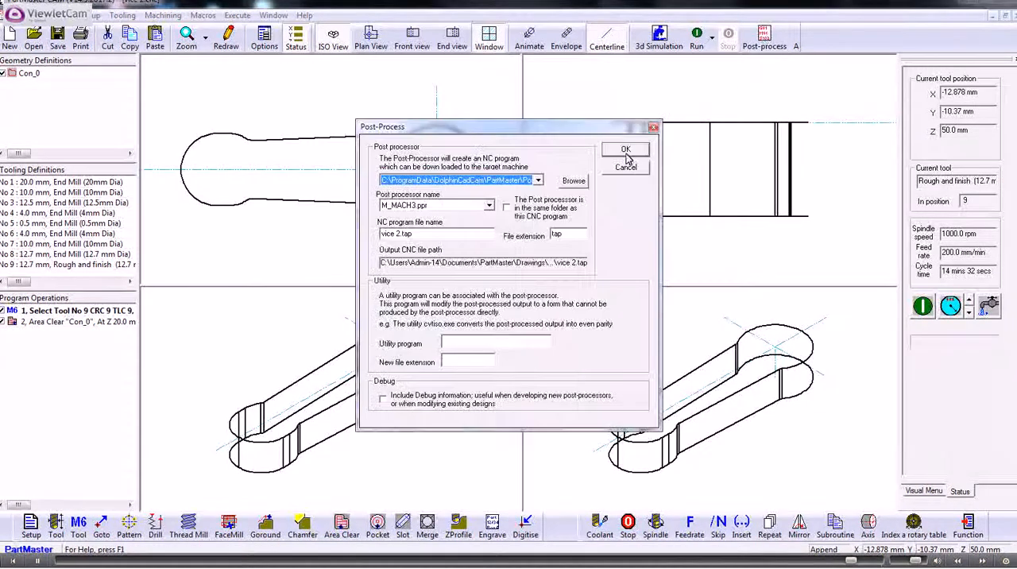
{"action": "left_click", "coordinate": [626, 150]}
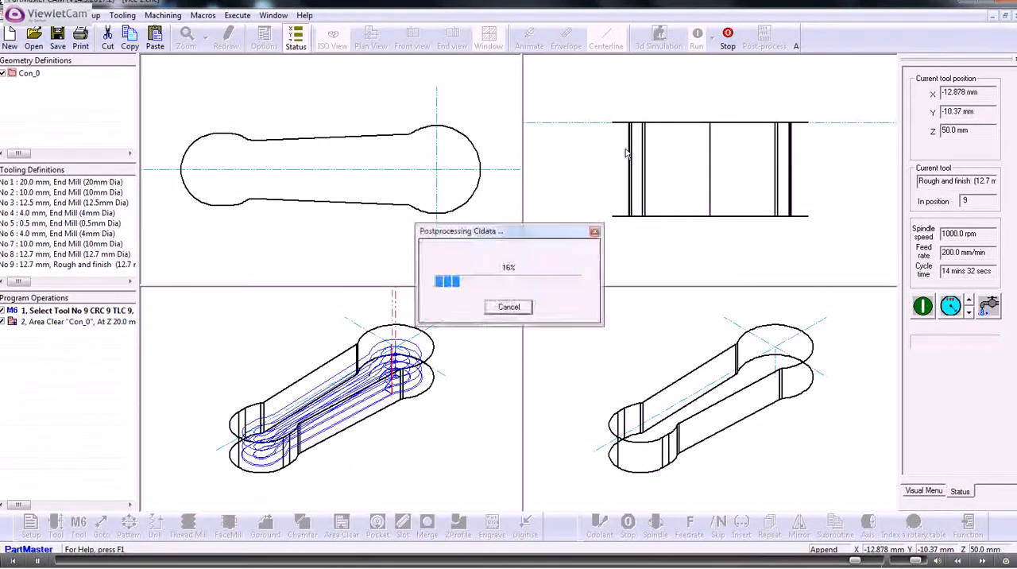
{"action": "left_click", "coordinate": [575, 308]}
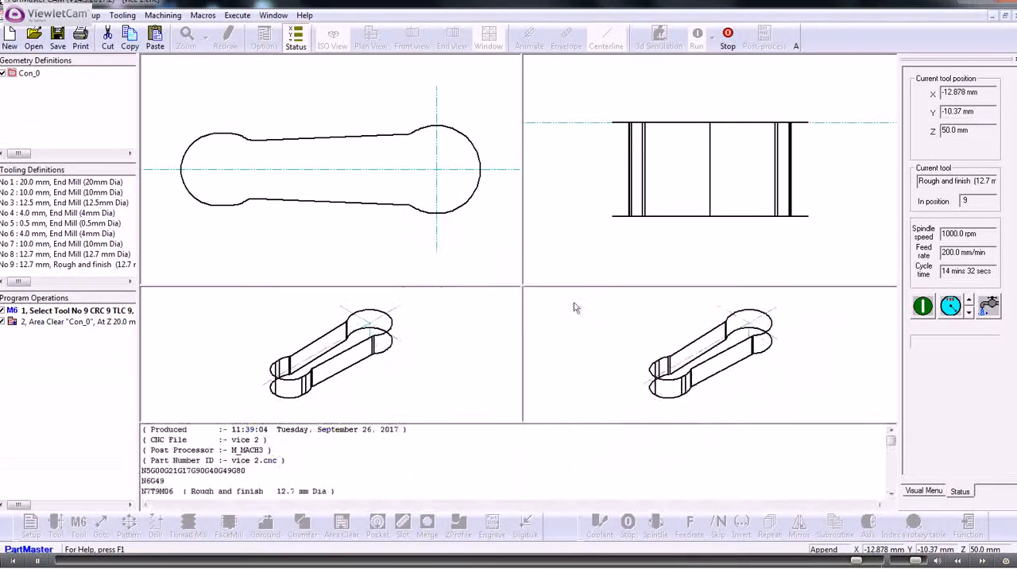
{"action": "mouse_move", "coordinate": [891, 444]}
{"action": "left_mouse_down"}
{"action": "mouse_move", "coordinate": [901, 490]}
{"action": "mouse_move", "coordinate": [896, 439]}
{"action": "left_mouse_up"}
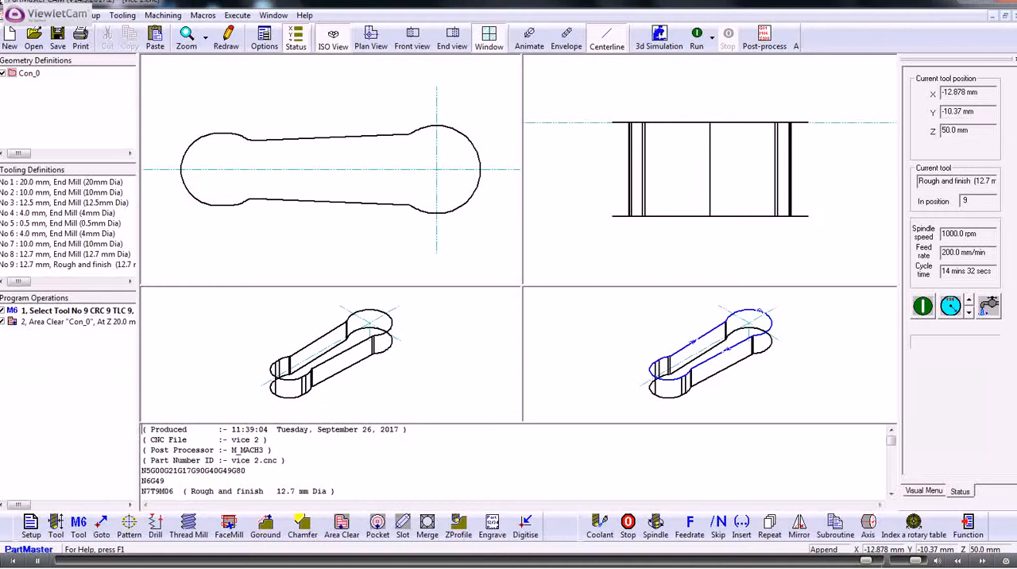
{"action": "left_click", "coordinate": [17, 15]}
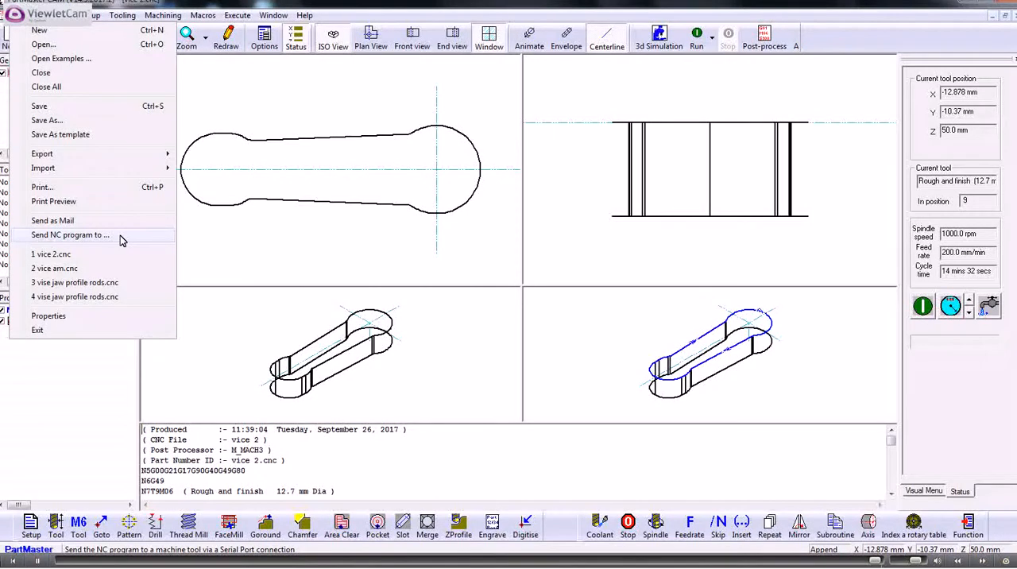
{"action": "left_click", "coordinate": [674, 7]}
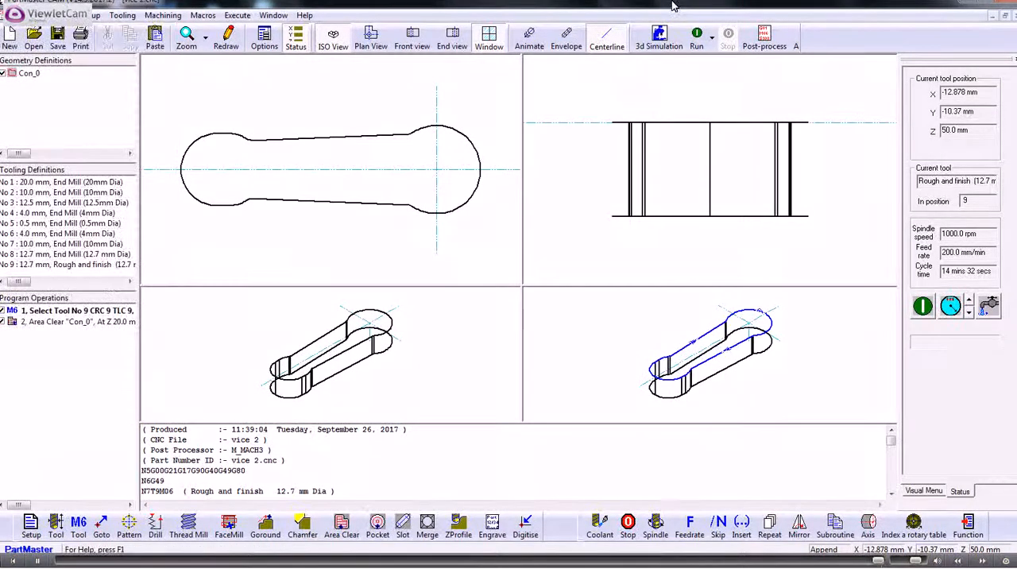